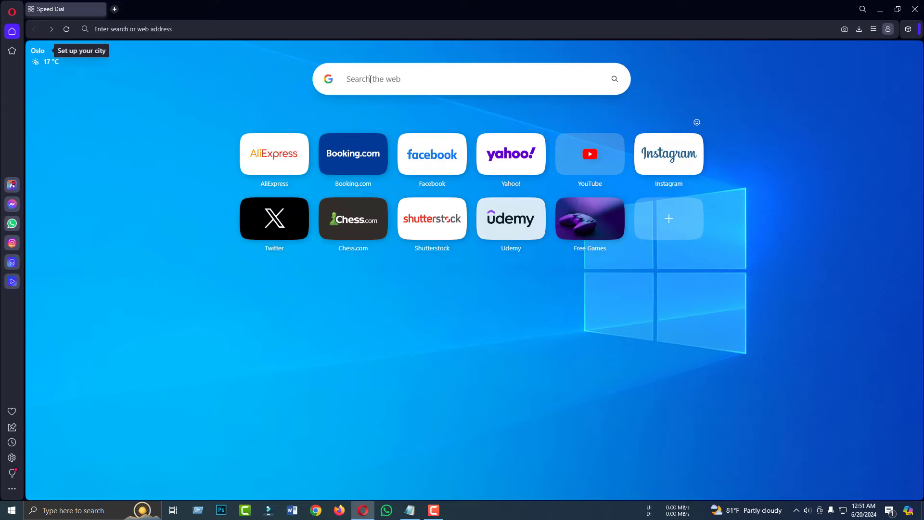
Search the web for "google docs" and open the docs.google.com result.
text(google docs)
key(Return)
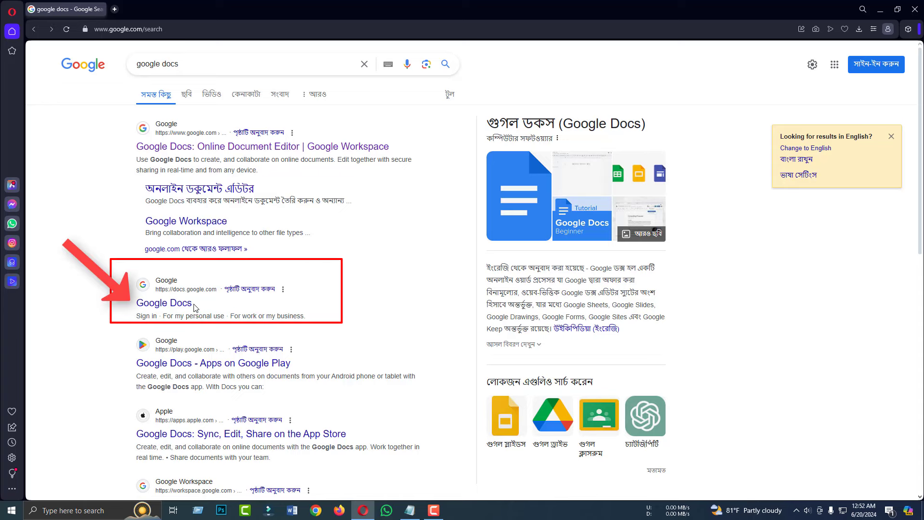
click(176, 304)
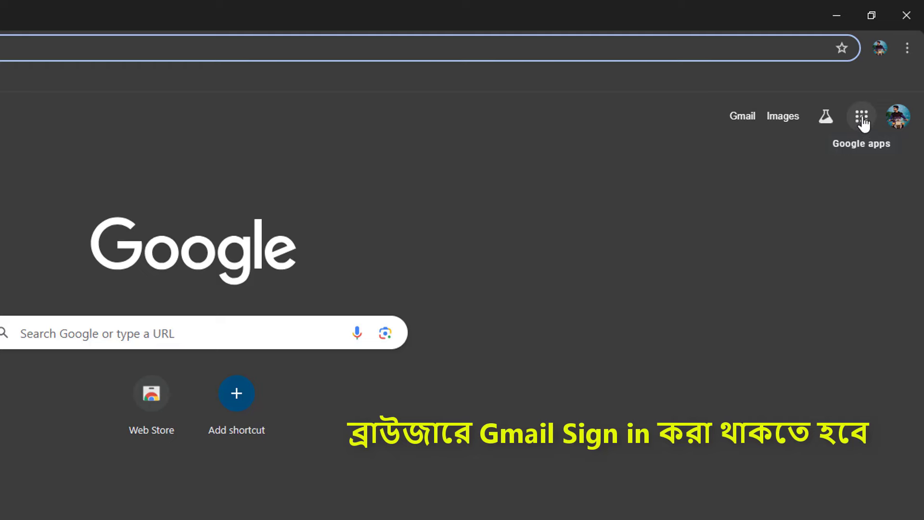
Switch to Chrome and open Docs from the list of Google apps.
click(862, 118)
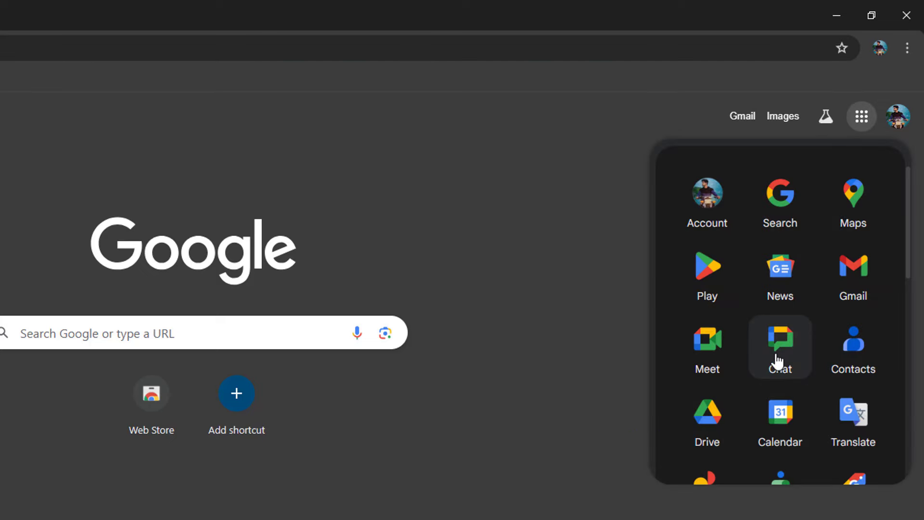
scroll(778, 359, down, 6)
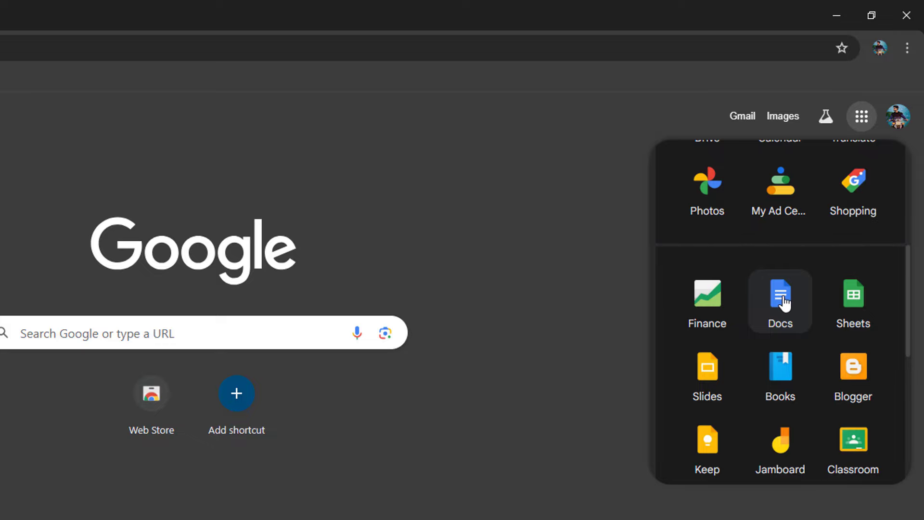
click(784, 303)
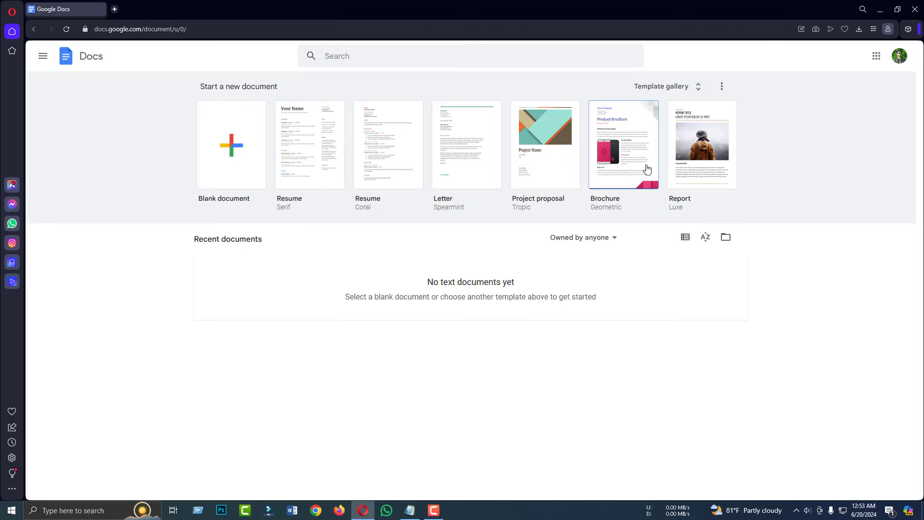
Look through the document templates in the template gallery and start a blank document from there.
mouse_move(267, 85)
mouse_down()
mouse_move(844, 215)
mouse_move(824, 219)
mouse_up()
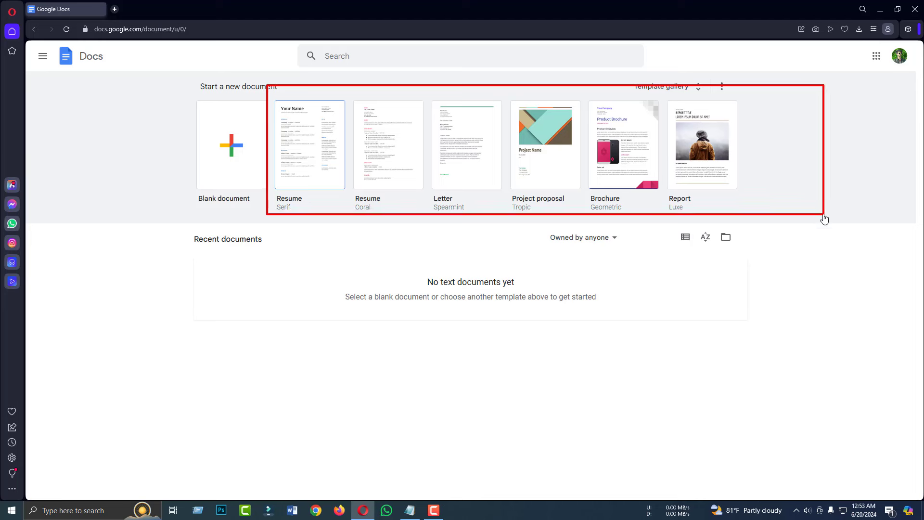
key(Escape)
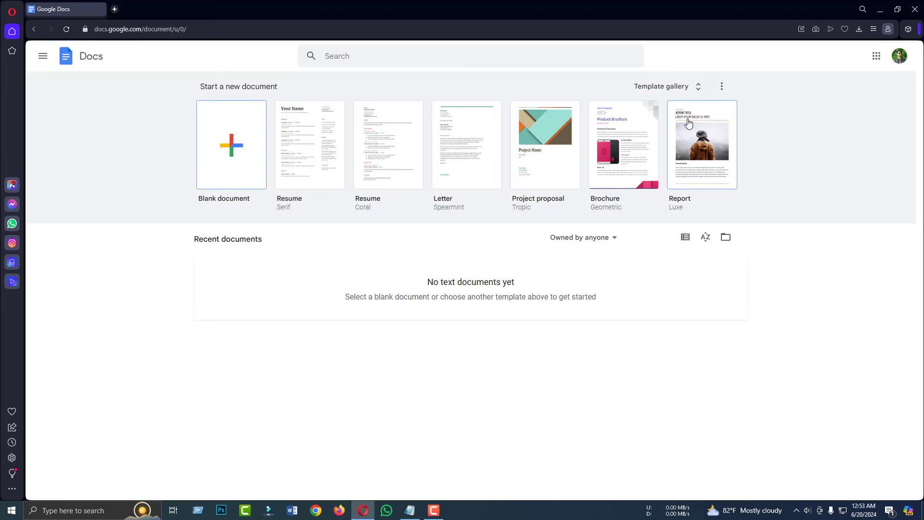
click(684, 91)
scroll(564, 313, down, 6)
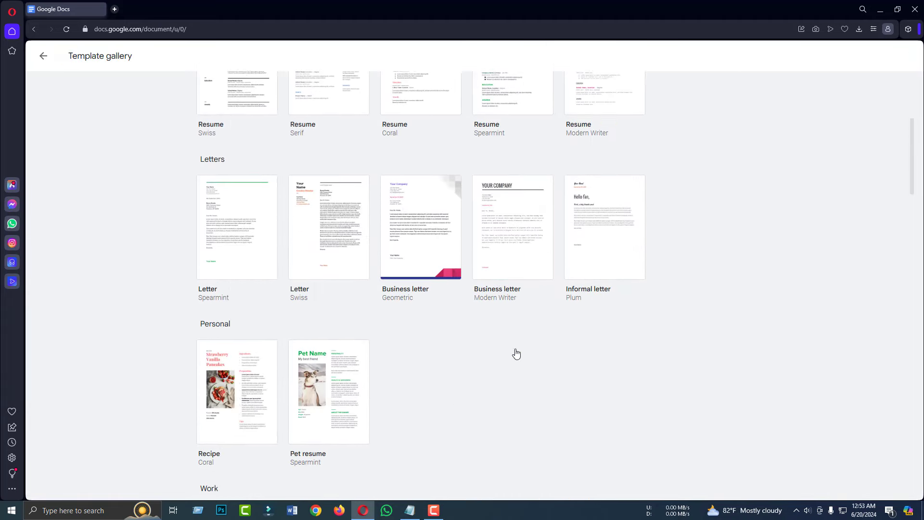
scroll(399, 343, down, 9)
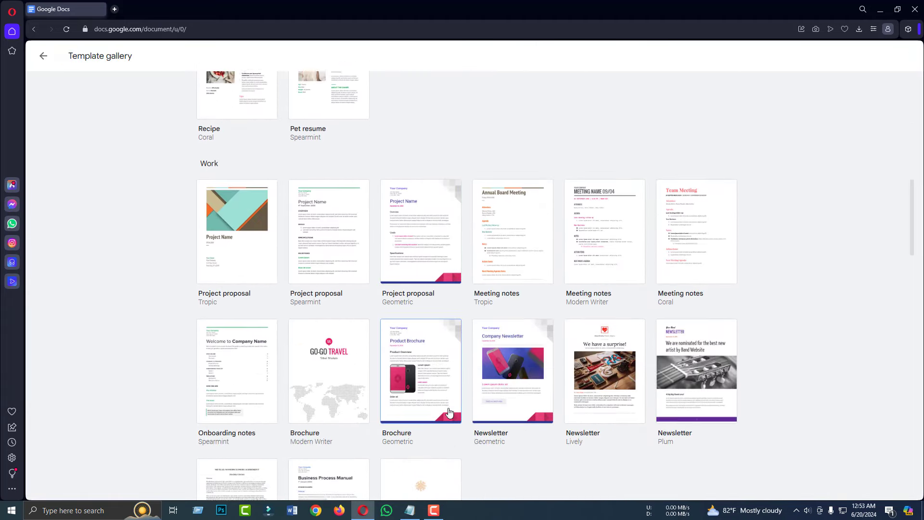
scroll(354, 380, down, 7)
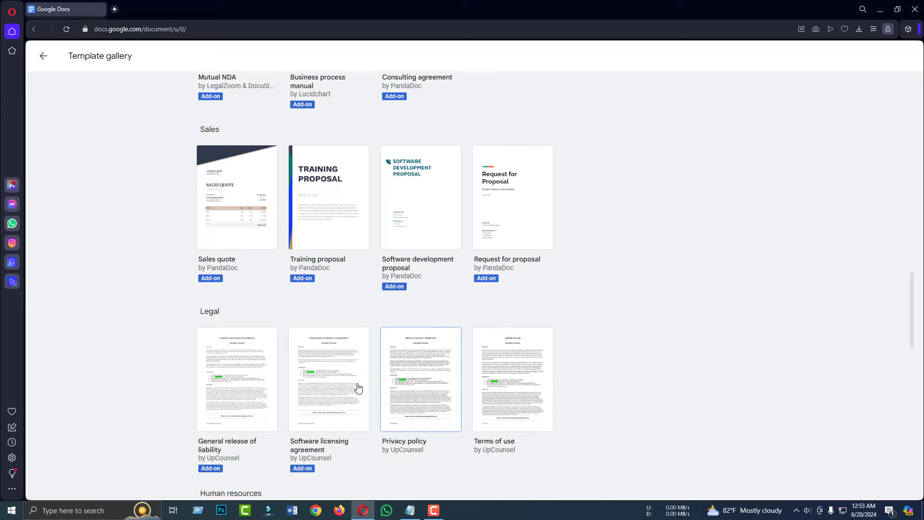
scroll(363, 371, up, 10)
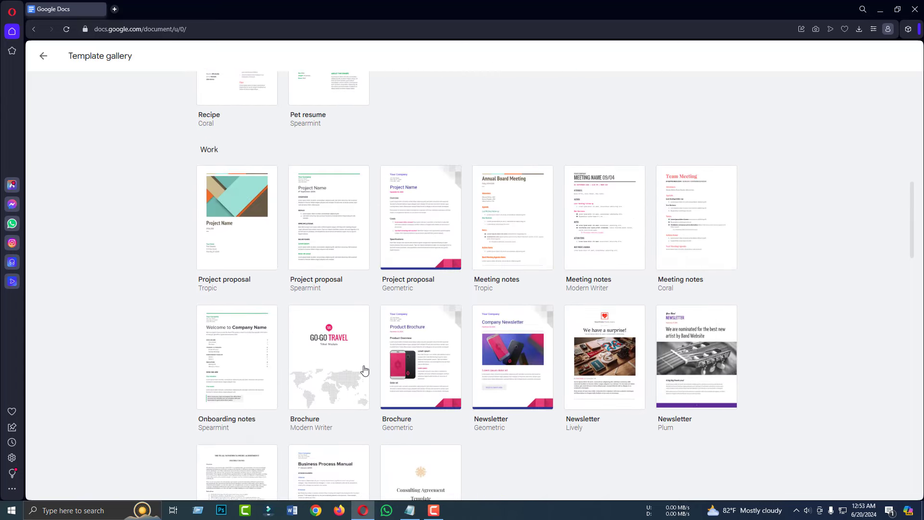
scroll(364, 369, up, 12)
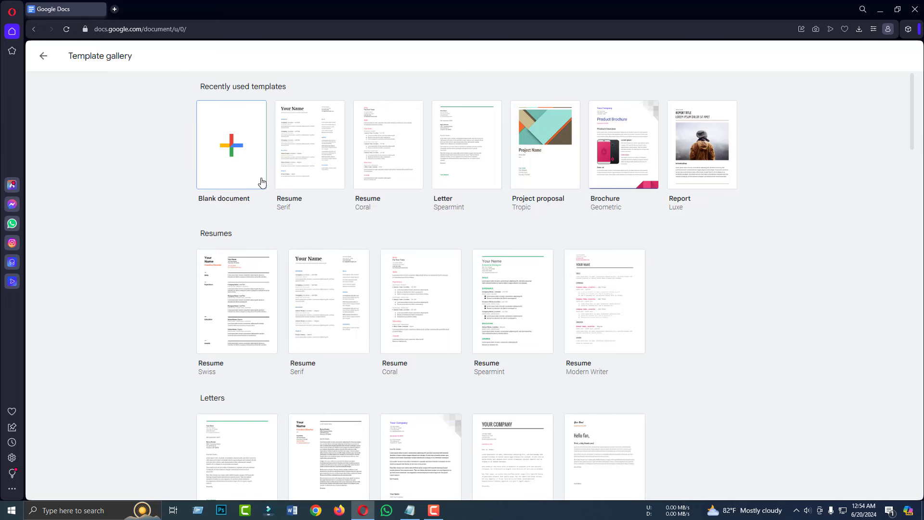
click(250, 171)
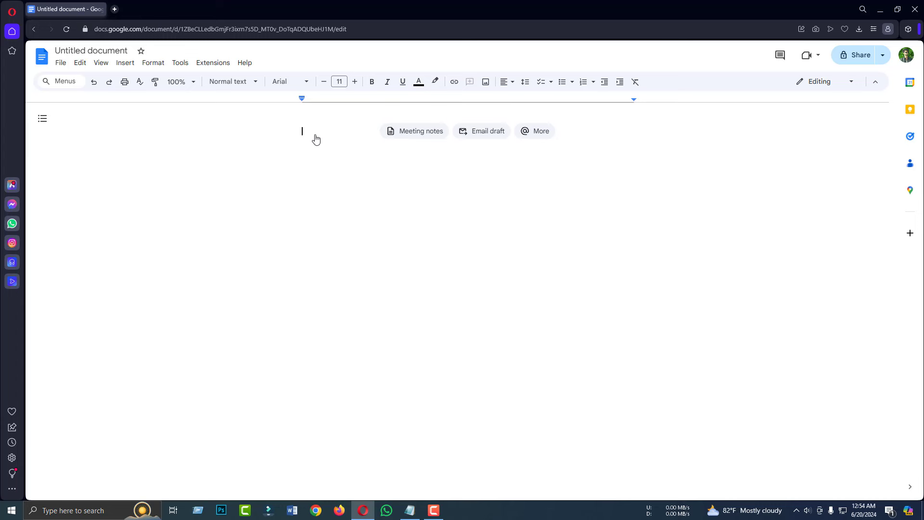
Enter the trial text "dfhgdhfghsdg" in the blank document and delete it again.
text(dfhgdhfghsdg)
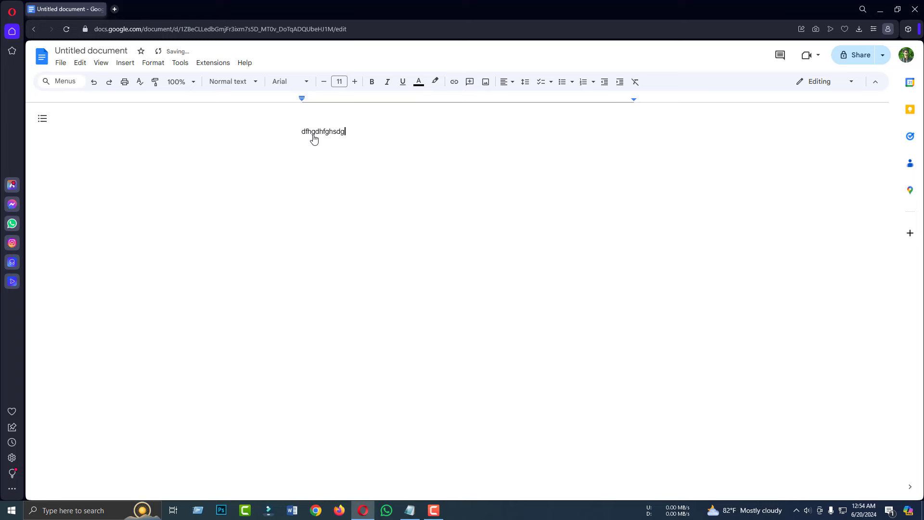
key(BackSpace)
key(BackSpace)
key(BackSpace)
key(BackSpace)
key(BackSpace)
key(BackSpace)
key(BackSpace)
key(BackSpace)
key(BackSpace)
key(BackSpace)
key(BackSpace)
key(BackSpace)
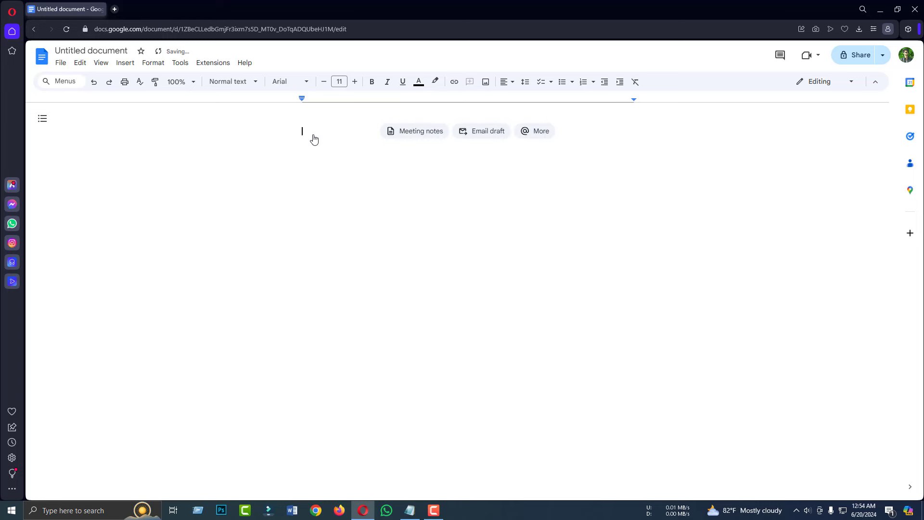
Copy the two lines of text from the open Notepad file and paste them into the blank document.
click(410, 510)
click(378, 206)
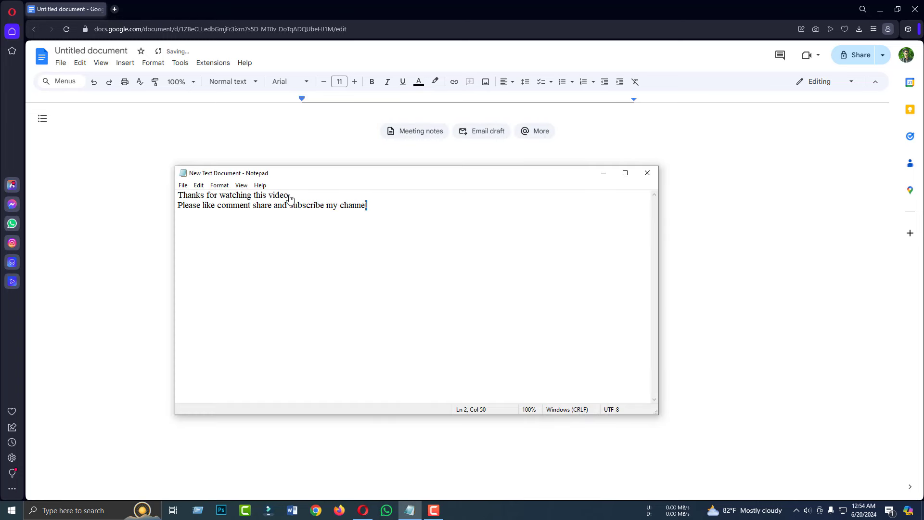
shift+click(143, 193)
key(ctrl+c)
click(603, 173)
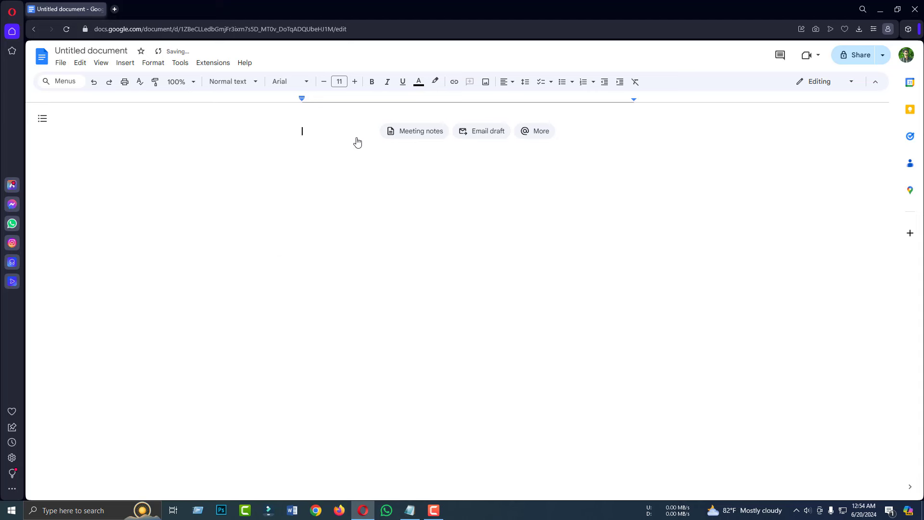
key(ctrl+v)
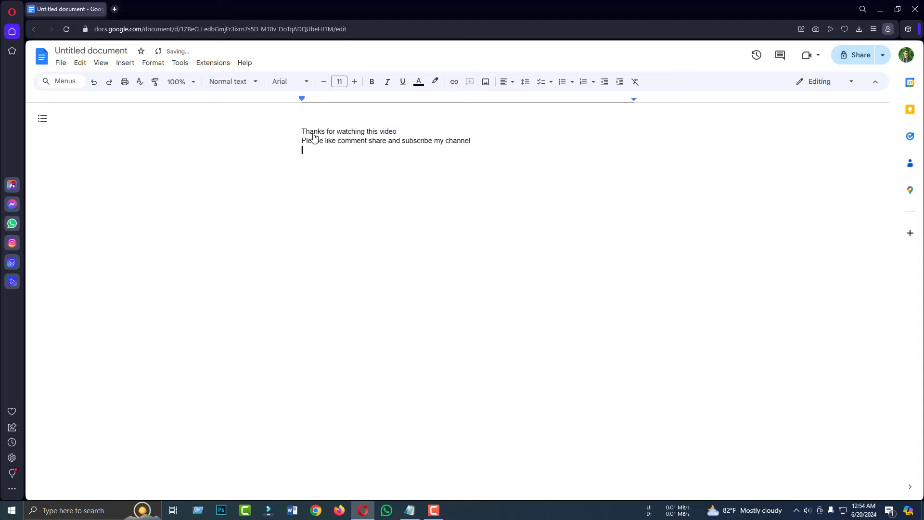
Undo the paste of the two text lines and redo it.
drag(482, 144, 289, 133)
click(484, 151)
click(93, 81)
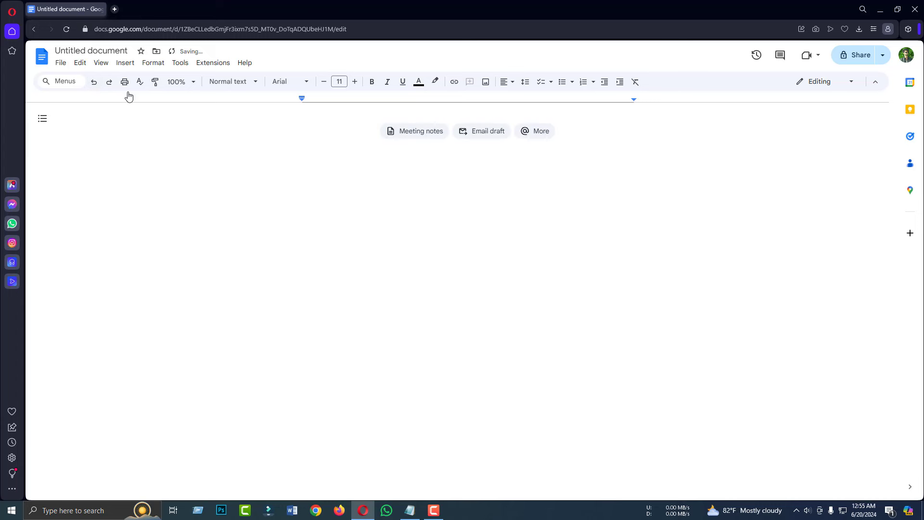
click(109, 81)
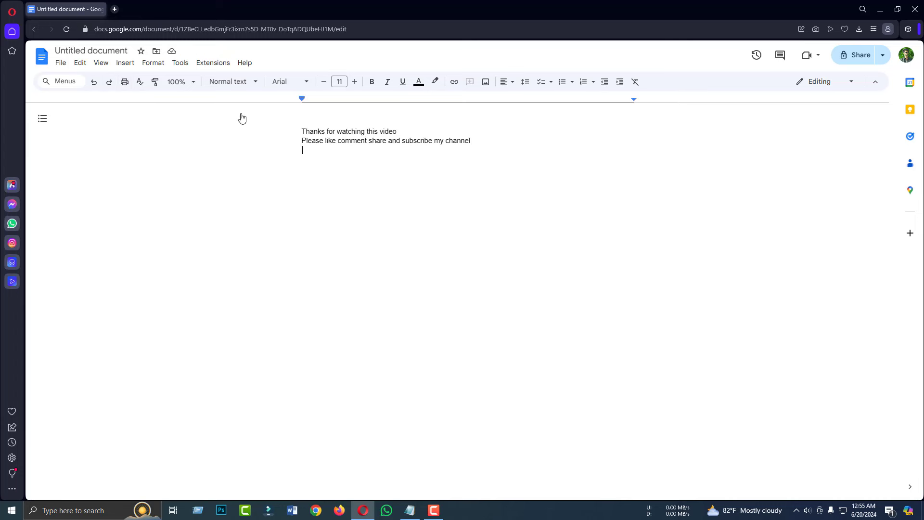
View the document's print preview and close it without printing.
click(123, 83)
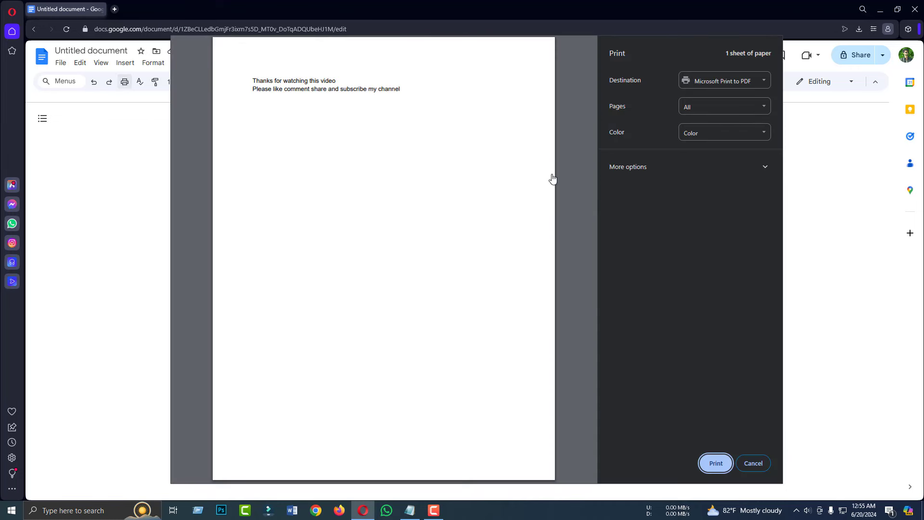
click(754, 465)
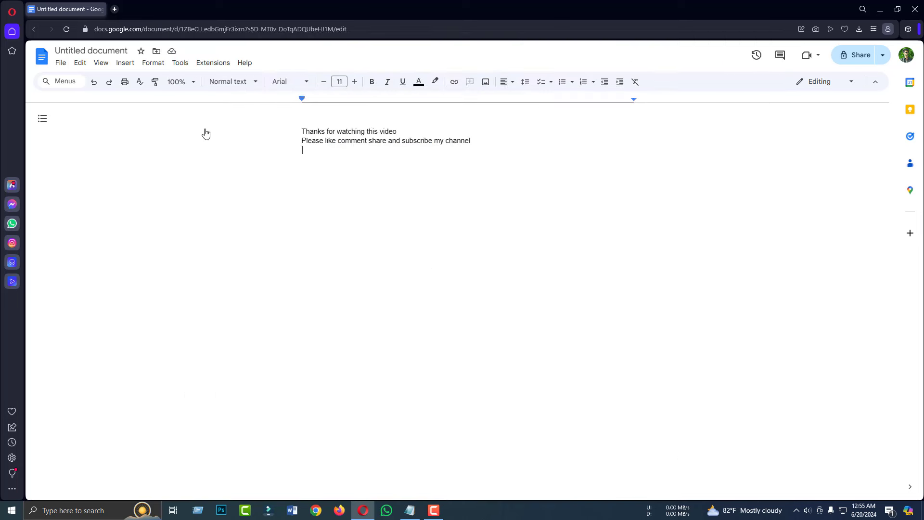
Run the spelling and grammar check on the two pasted lines and close it.
drag(471, 141, 278, 132)
click(139, 82)
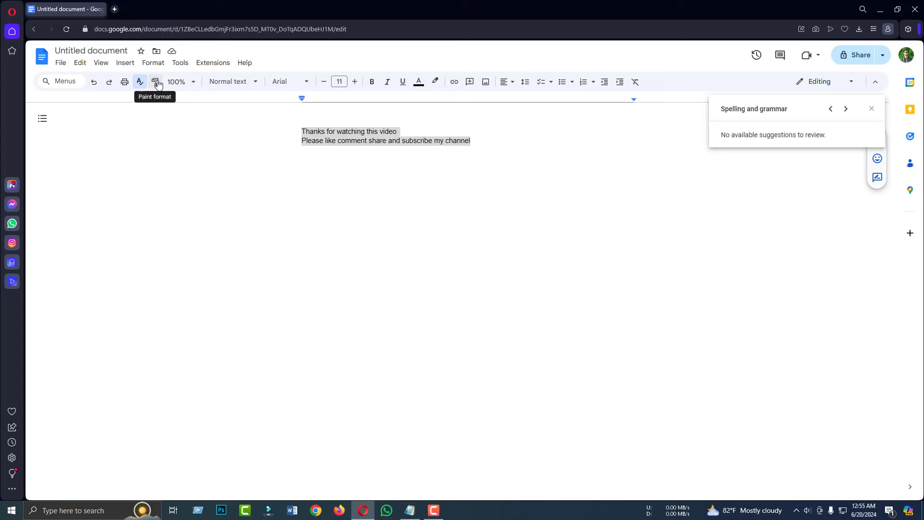
click(156, 82)
click(347, 127)
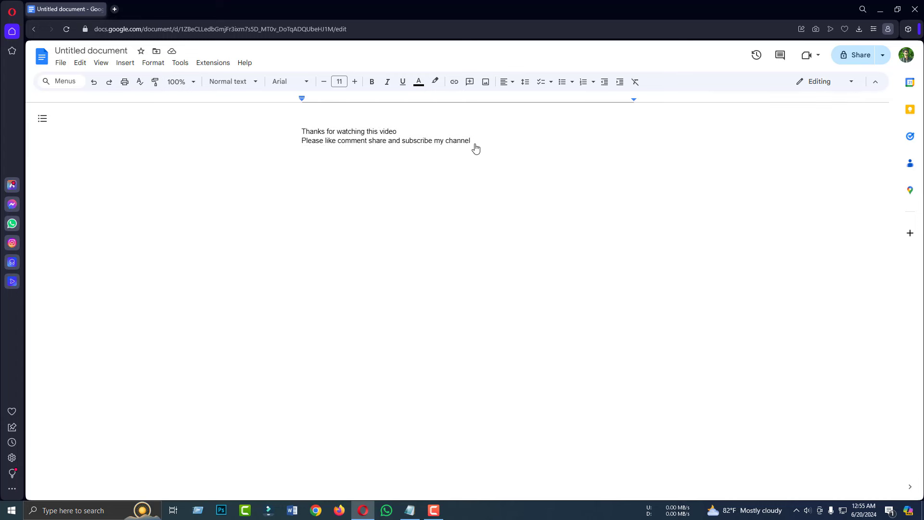
Increase the font size of the word "video" in the first line to 18.
double_click(388, 132)
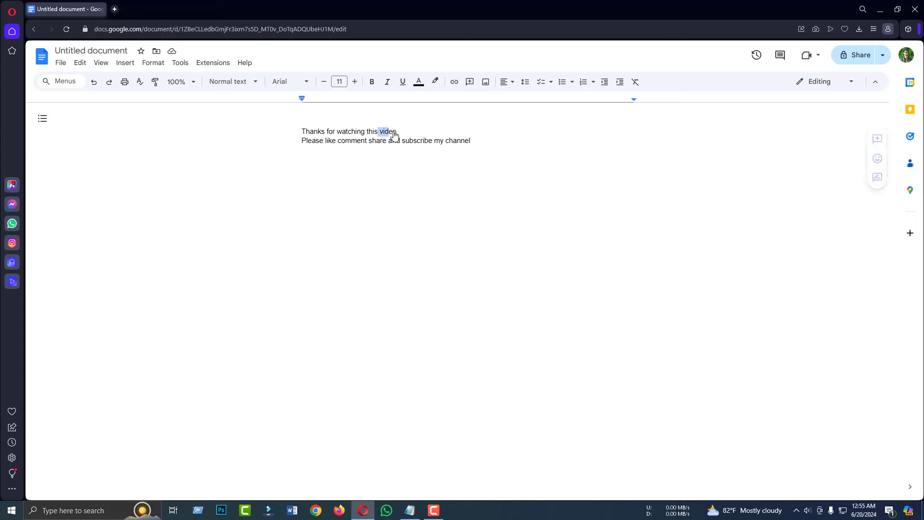
click(355, 83)
click(356, 83)
click(357, 83)
click(356, 83)
click(357, 83)
click(356, 82)
click(357, 82)
Change the text colour of the word "video" to bright green.
drag(410, 139, 380, 137)
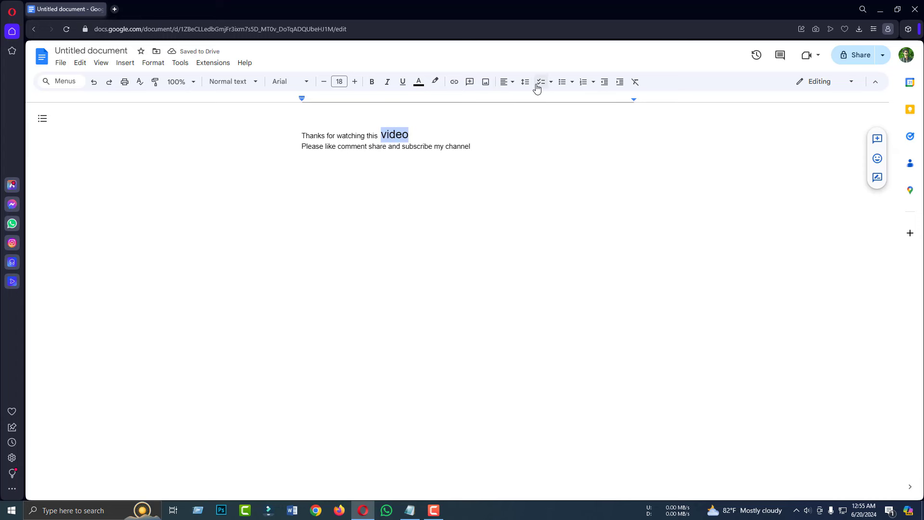
click(419, 83)
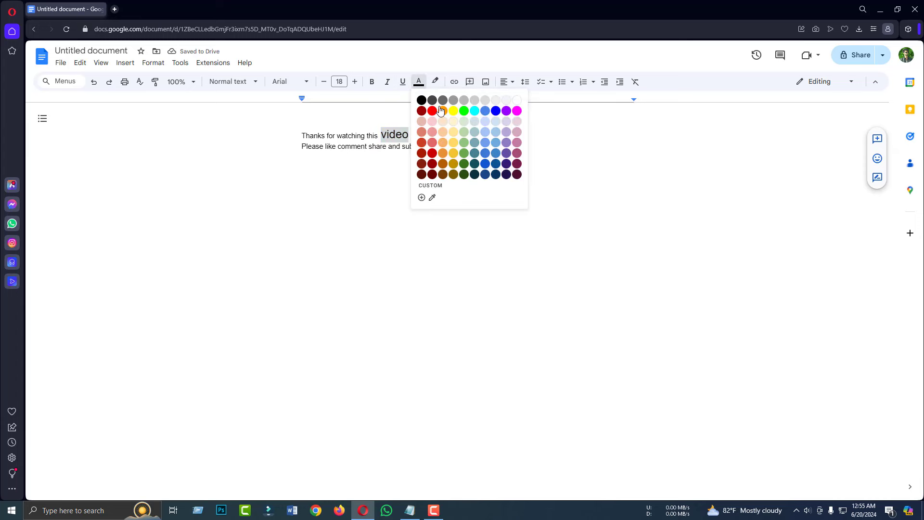
click(464, 110)
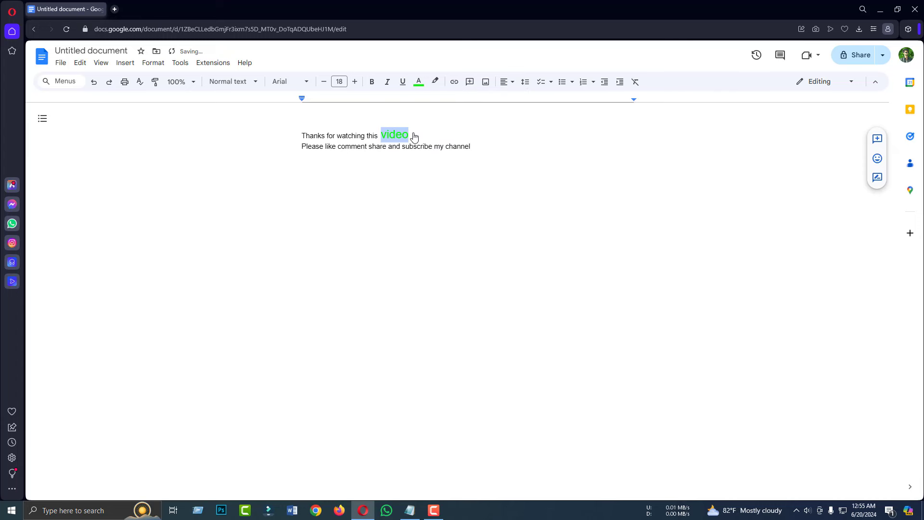
click(414, 137)
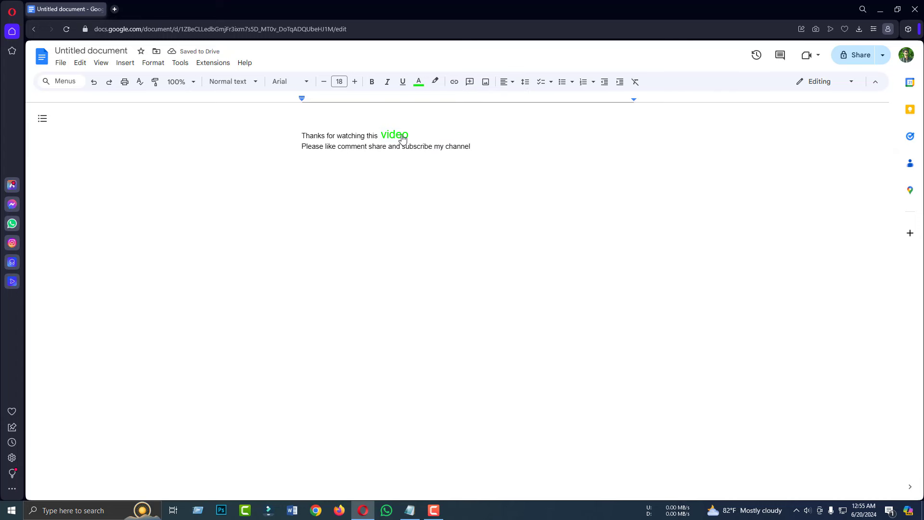
Copy the formatting of the word "video" onto the word "channel" with Paint format.
drag(409, 137, 383, 140)
click(417, 141)
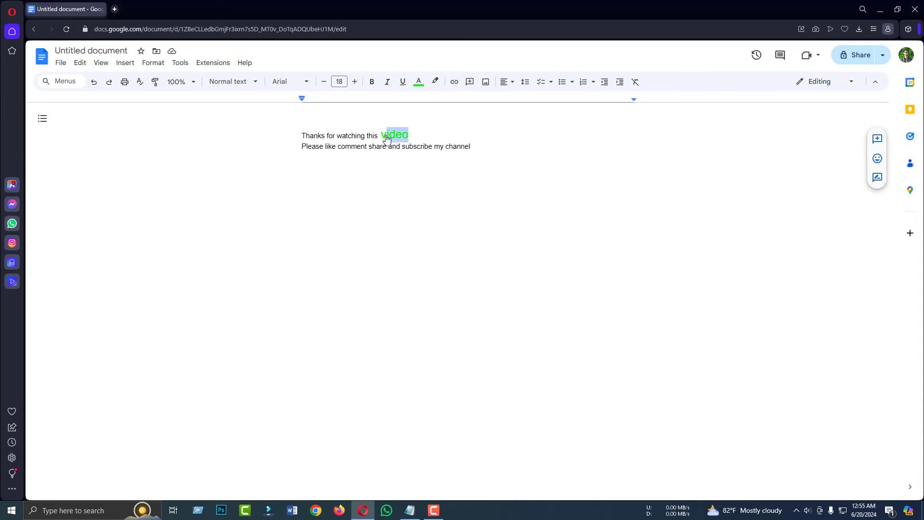
click(155, 82)
click(456, 149)
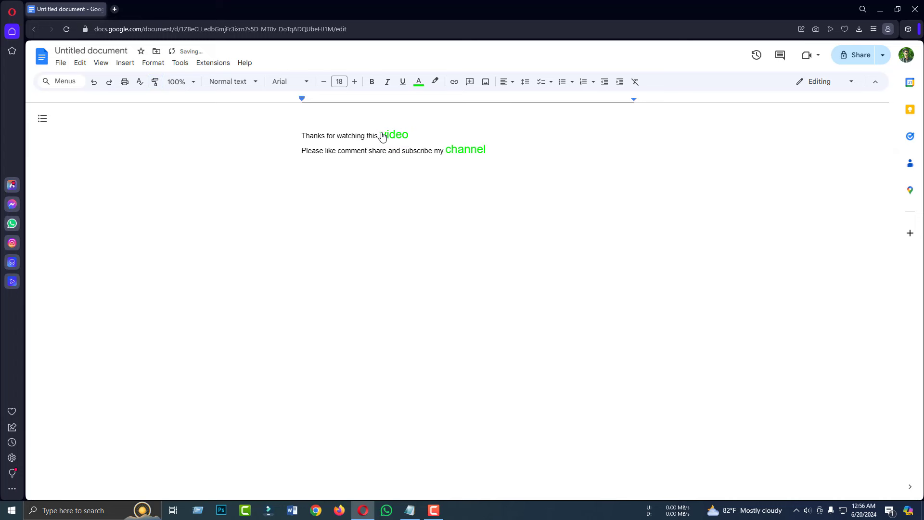
drag(382, 137, 495, 153)
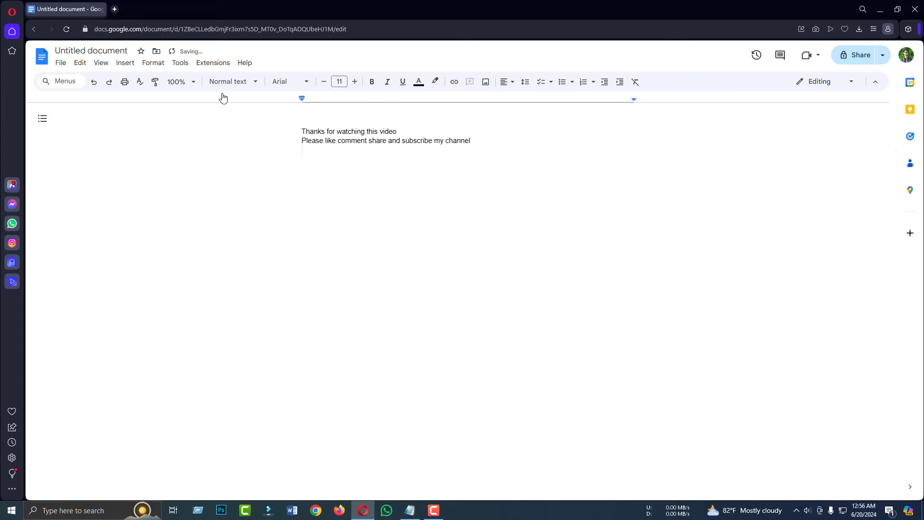
Zoom the document to 150% and return it to 100%.
click(189, 85)
click(182, 198)
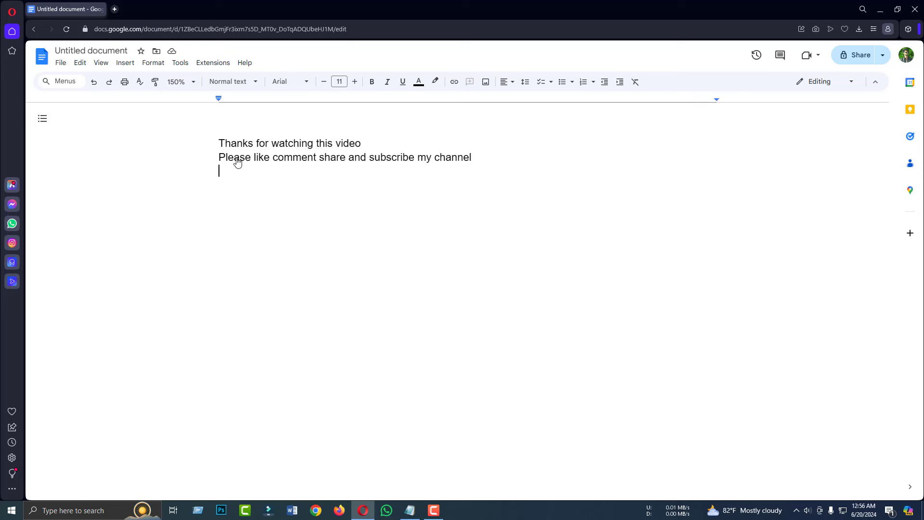
click(185, 81)
click(180, 168)
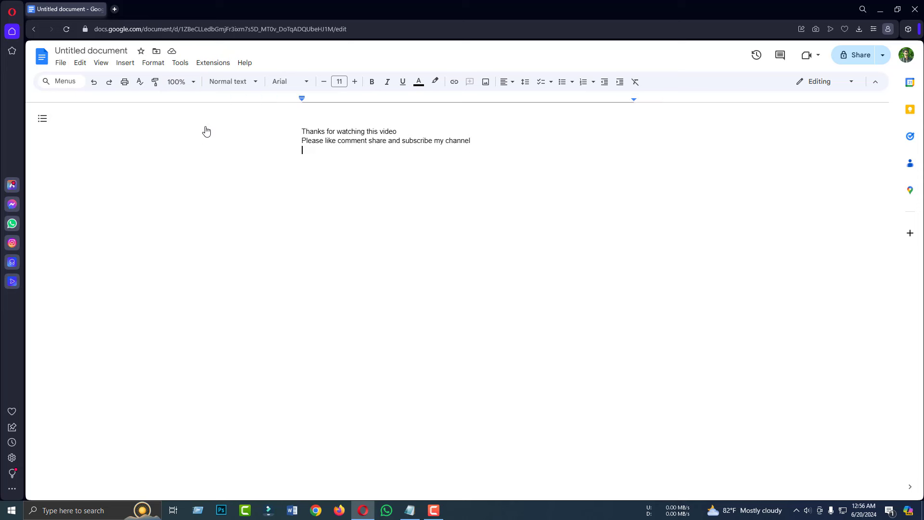
Apply the Heading 1 style to the whole text.
click(254, 83)
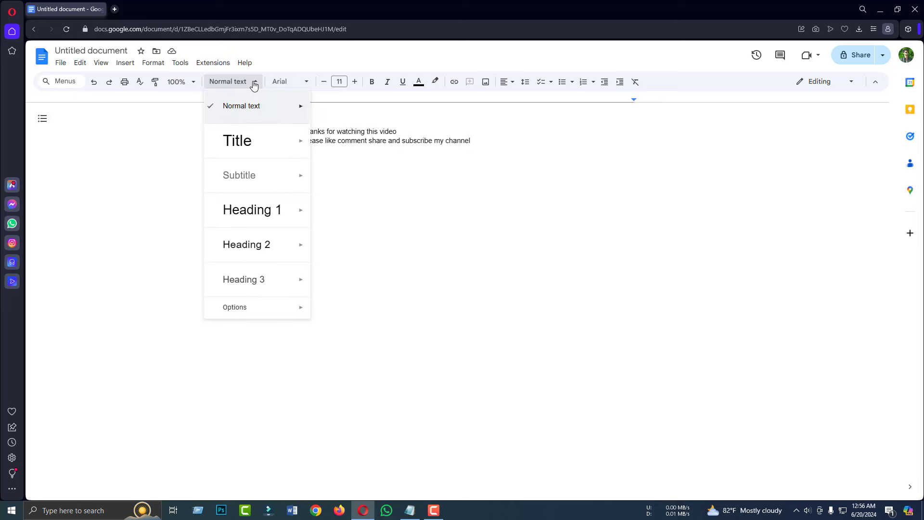
mouse_move(264, 195)
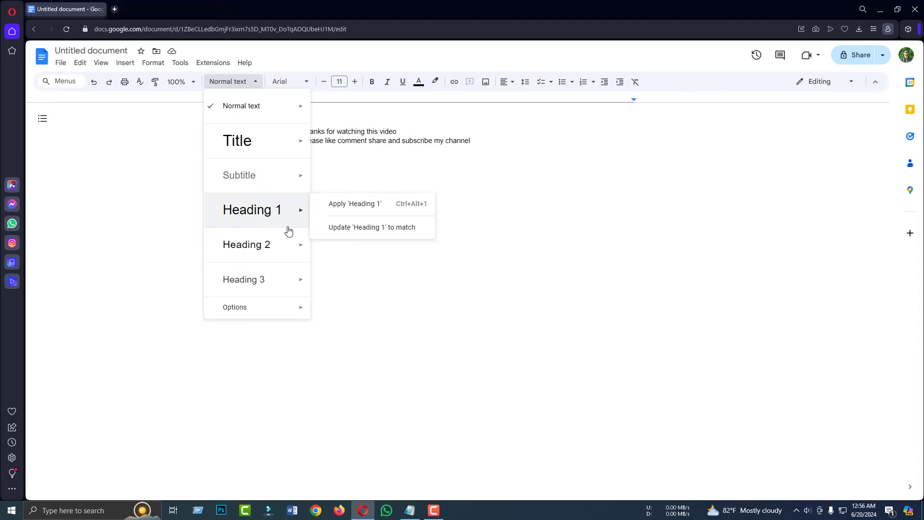
key(ctrl+a)
click(239, 83)
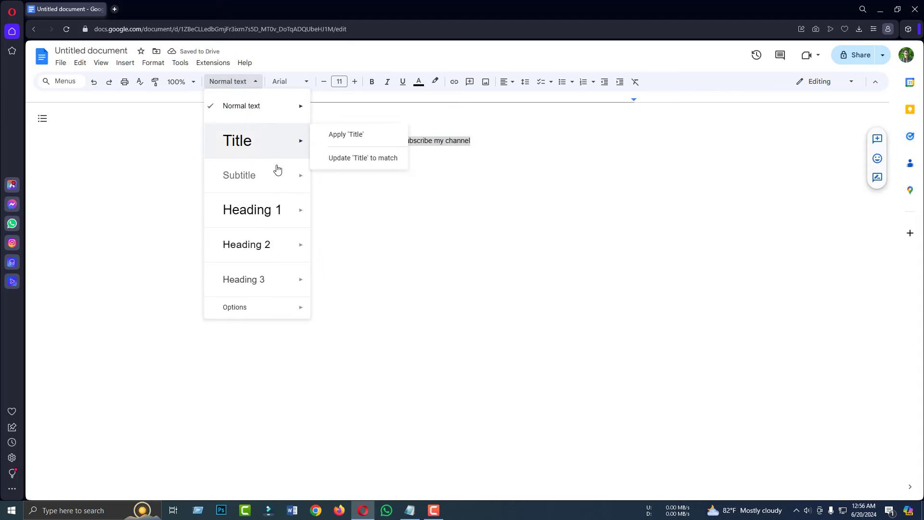
click(263, 213)
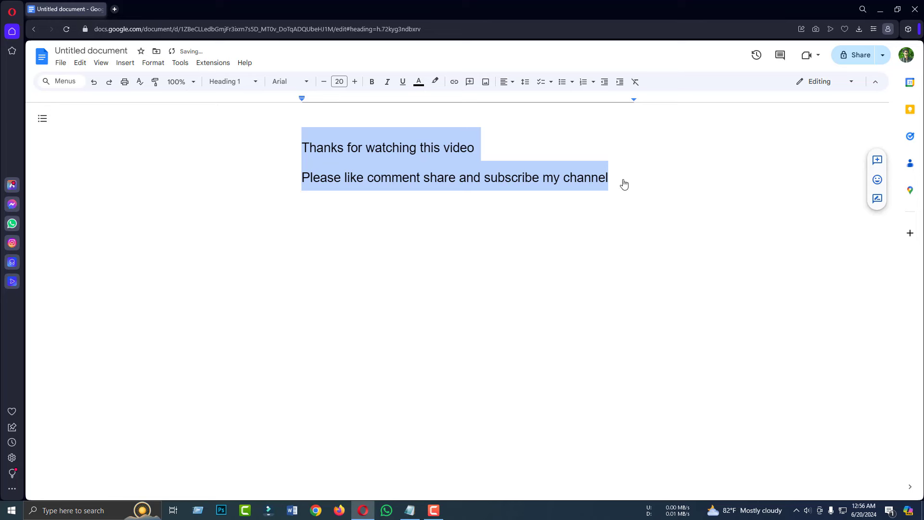
Change both lines to the Heading 3 style, and return them to Normal text.
drag(625, 185, 287, 146)
click(233, 81)
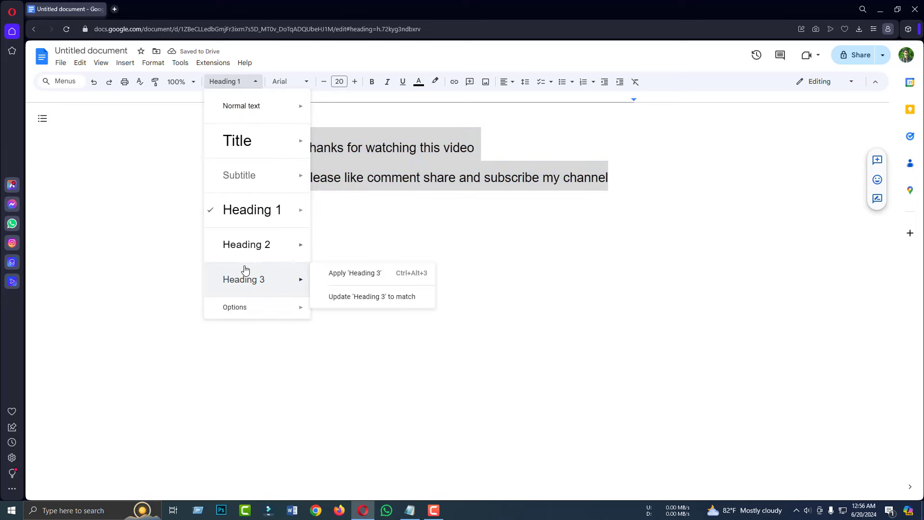
click(257, 283)
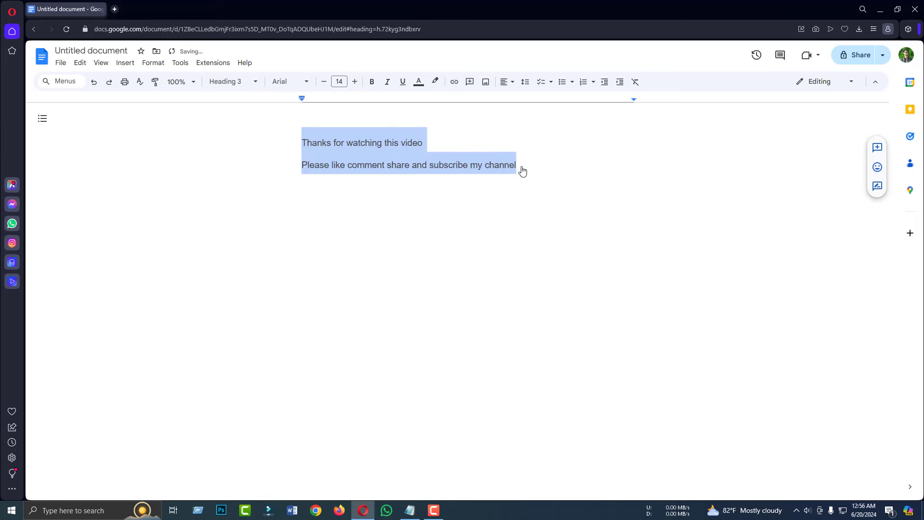
click(250, 82)
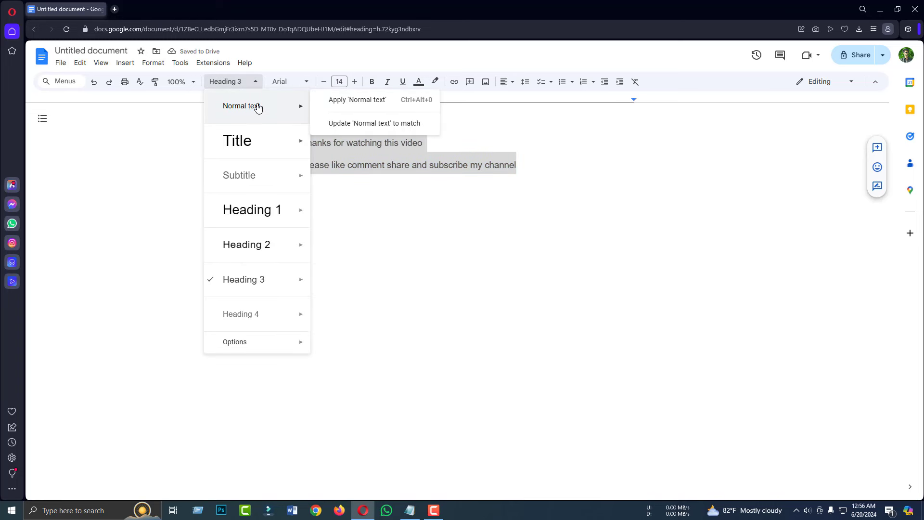
click(257, 105)
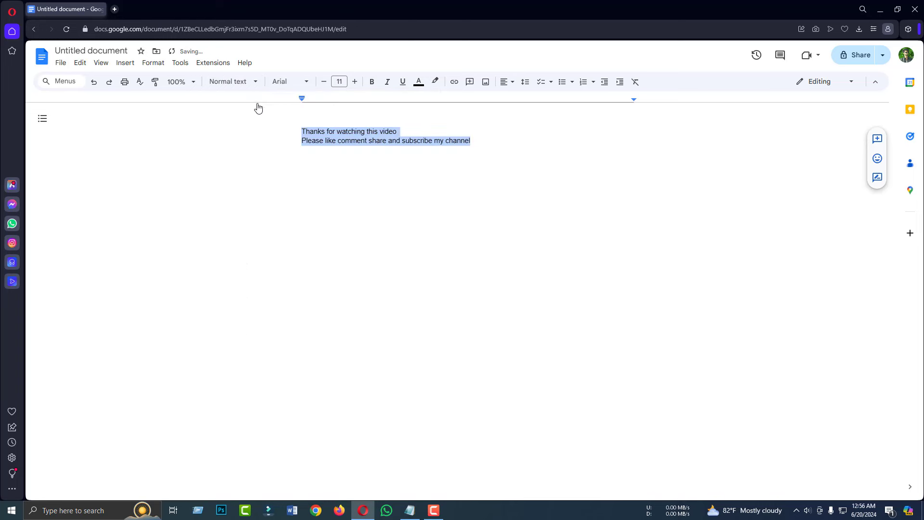
Try the Impact font on both lines, and undo the font change.
click(305, 85)
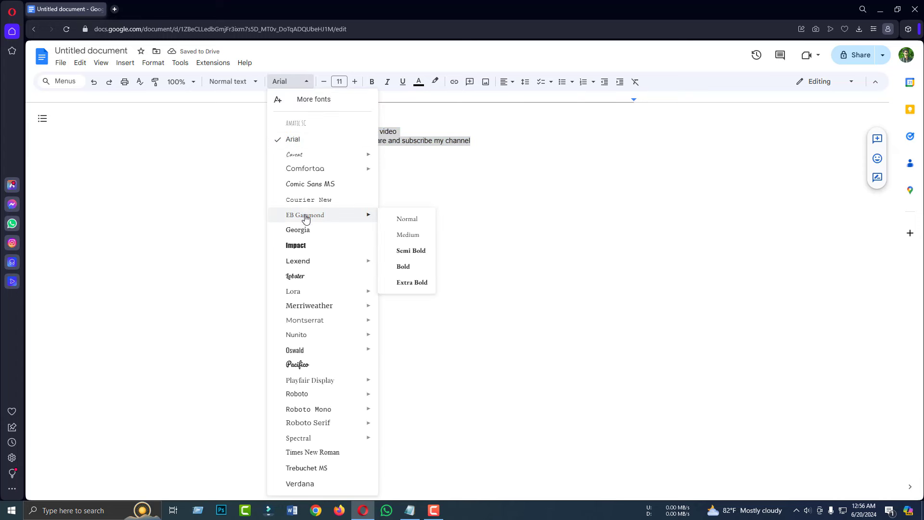
mouse_move(321, 436)
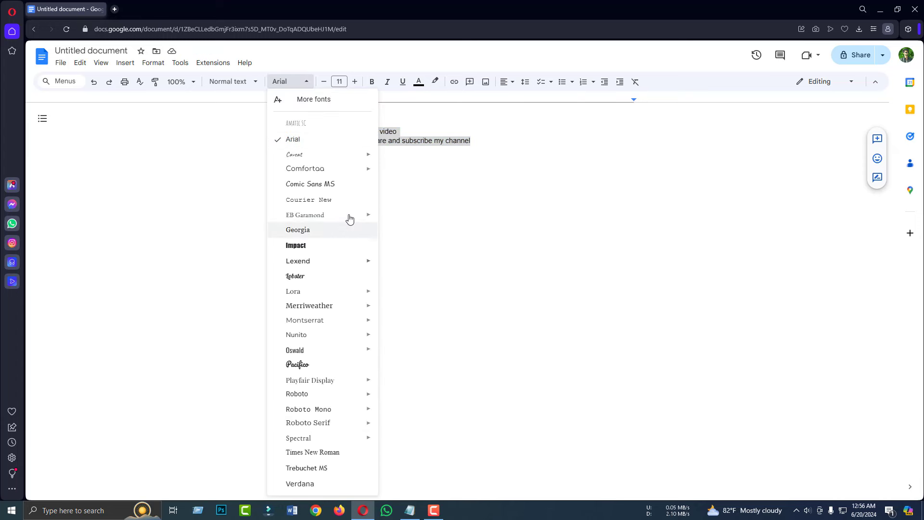
click(318, 246)
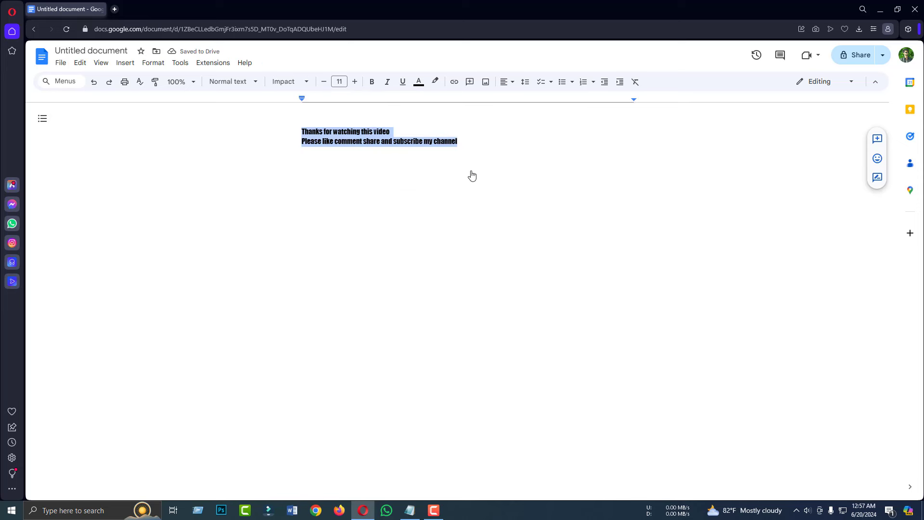
key(ctrl+z)
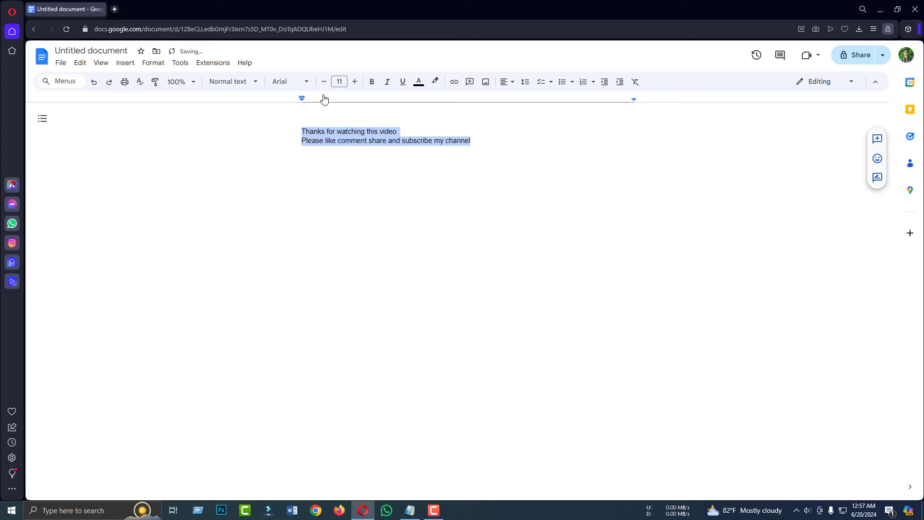
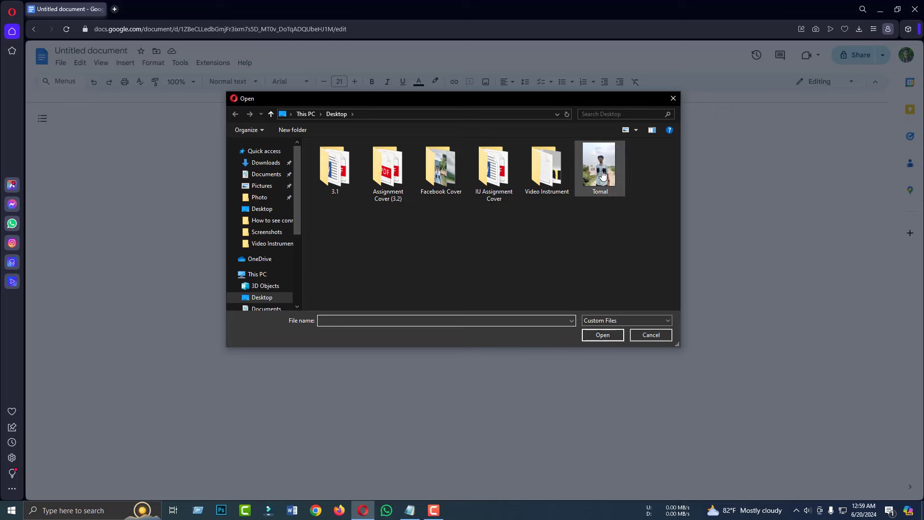
Insert the portrait photo from the Desktop folder and scale it down proportionally to about 7.9 in wide.
double_click(603, 174)
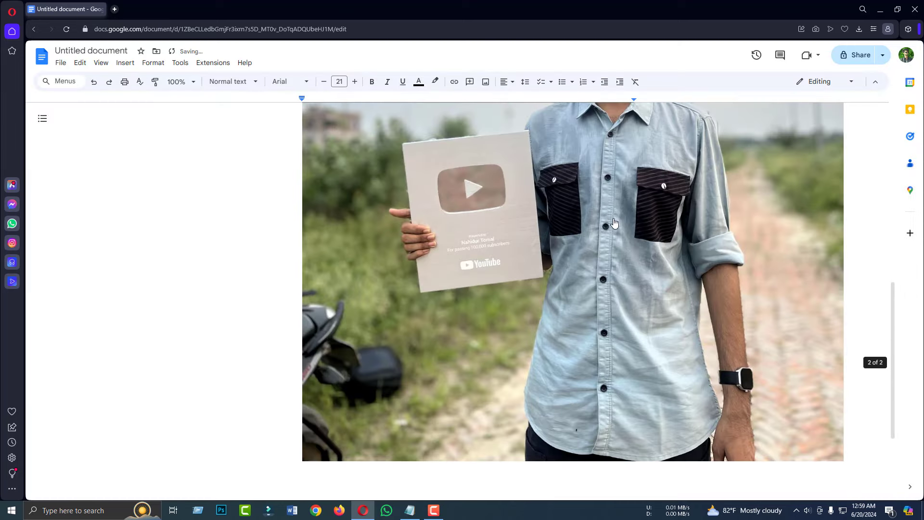
scroll(614, 223, up, 5)
scroll(597, 217, up, 3)
click(634, 204)
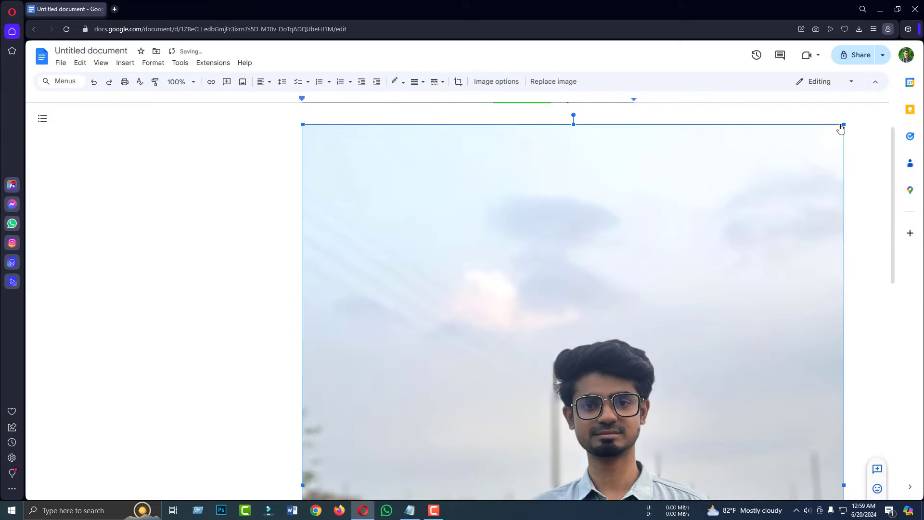
drag(843, 126, 523, 339)
scroll(530, 323, down, 1)
scroll(500, 294, up, 1)
Crop the empty sky off the upper part of the photo, leaving it about 8.6 in high.
double_click(470, 262)
right_click(408, 196)
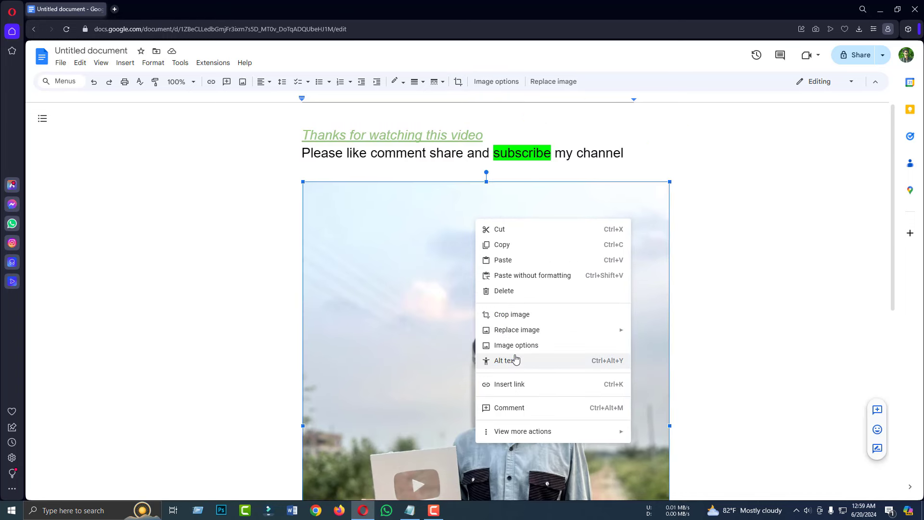
click(515, 315)
drag(489, 187, 490, 274)
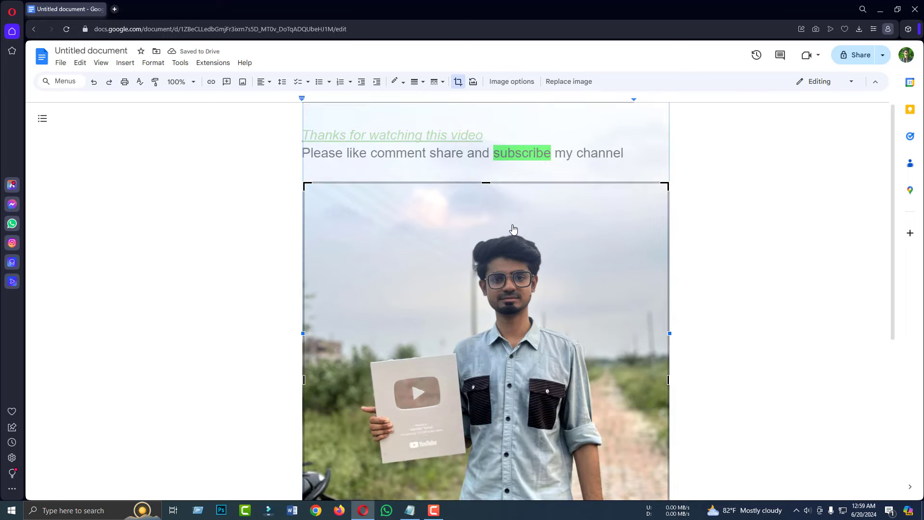
key(Return)
scroll(510, 235, down, 4)
scroll(511, 235, up, 3)
scroll(510, 235, up, 1)
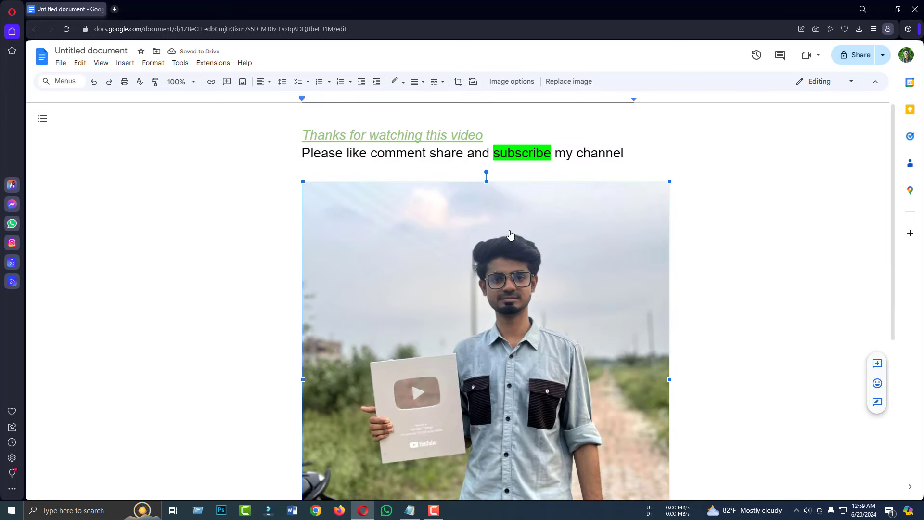
Open the photo's Image options and look over the Size & Rotation settings.
right_click(507, 233)
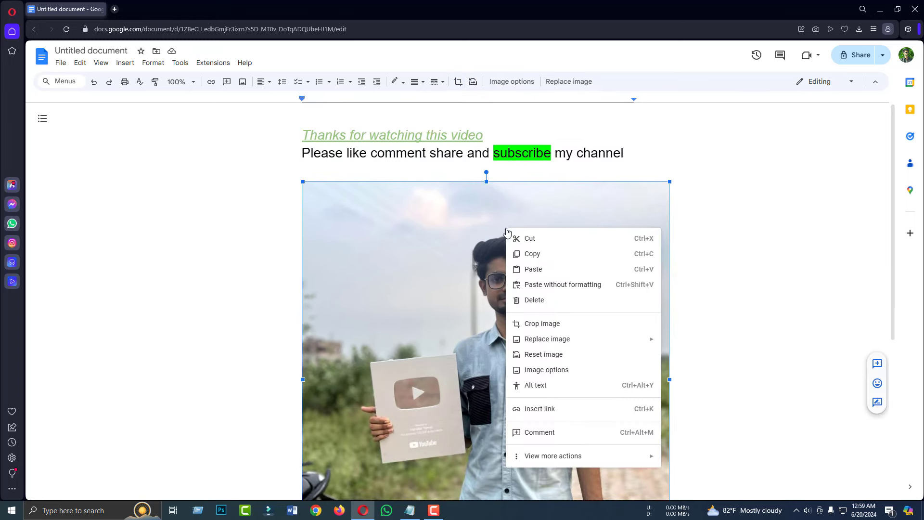
click(558, 375)
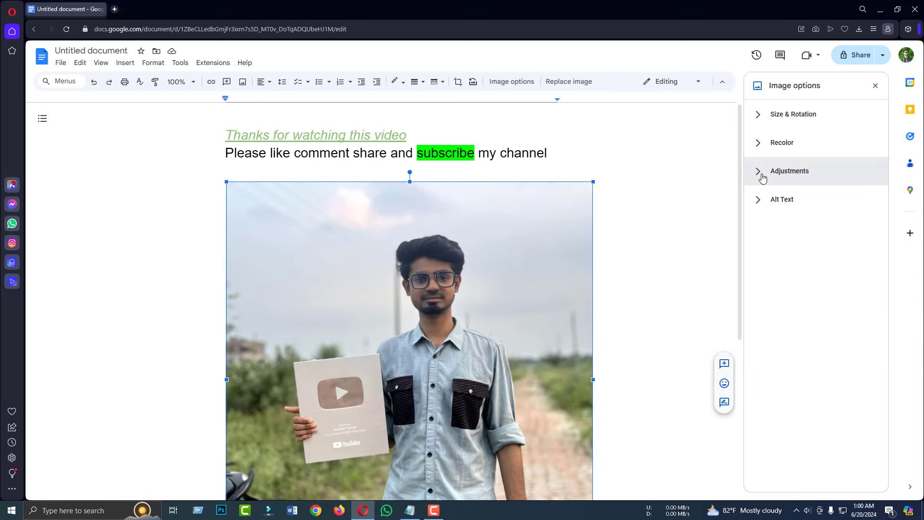
click(772, 119)
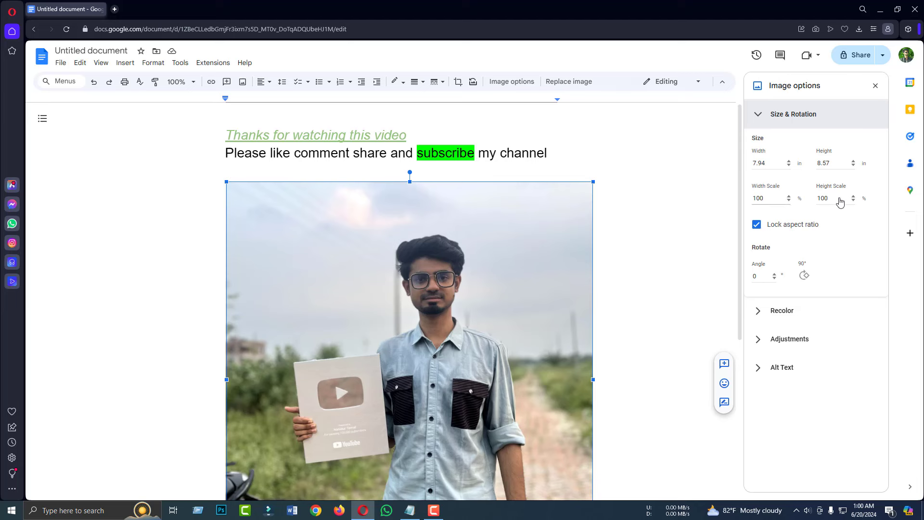
click(779, 114)
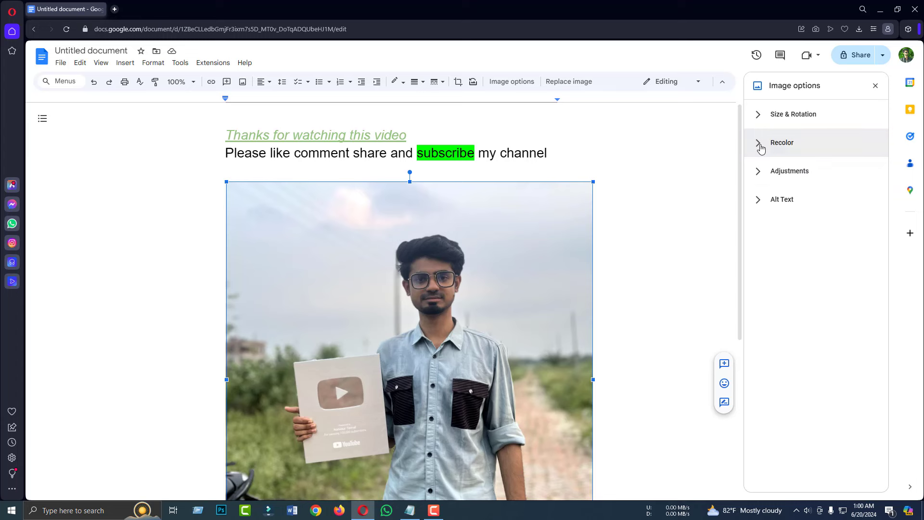
Recolor the photo with the dark yellow preset.
click(765, 143)
click(873, 174)
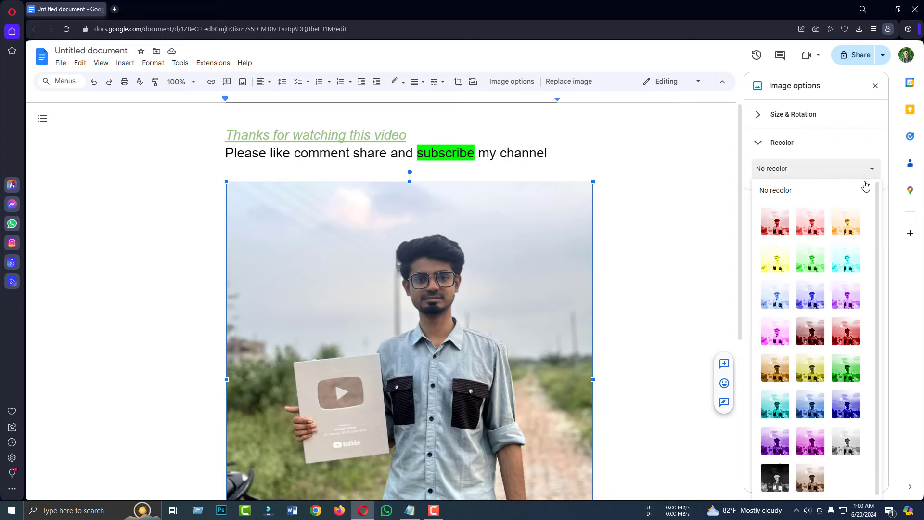
click(811, 365)
click(815, 175)
click(780, 142)
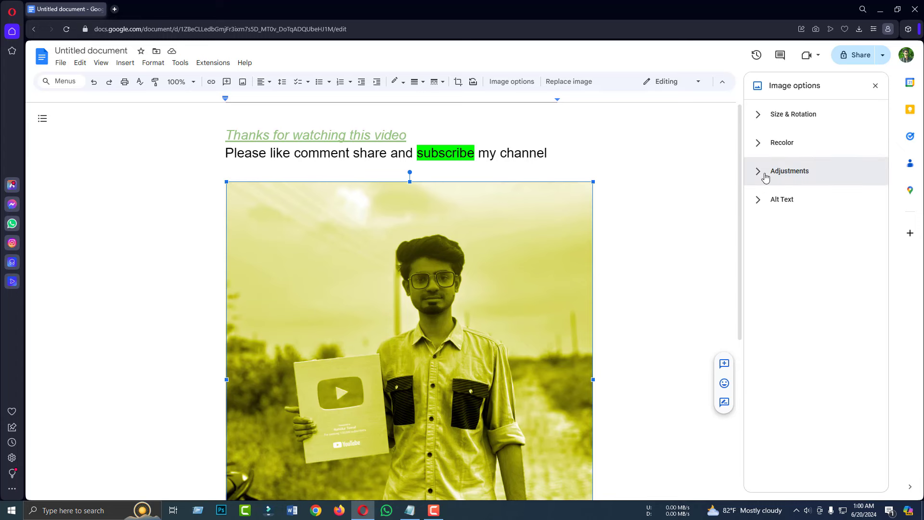
Try 15% brightness and 95% opacity on the photo, and reset the adjustments.
click(759, 172)
mouse_move(797, 248)
mouse_down()
mouse_move(812, 251)
mouse_move(804, 257)
mouse_up()
mouse_move(836, 210)
mouse_down()
mouse_move(789, 215)
mouse_move(837, 212)
mouse_up()
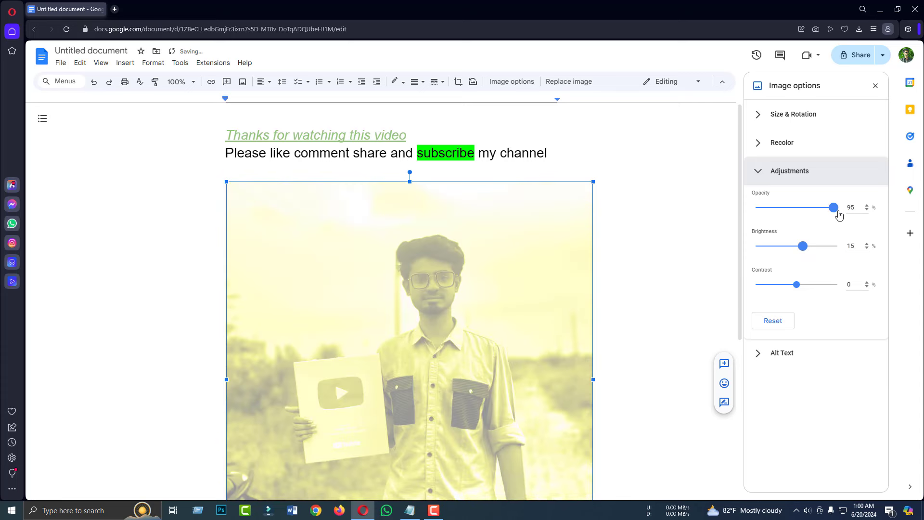
click(790, 325)
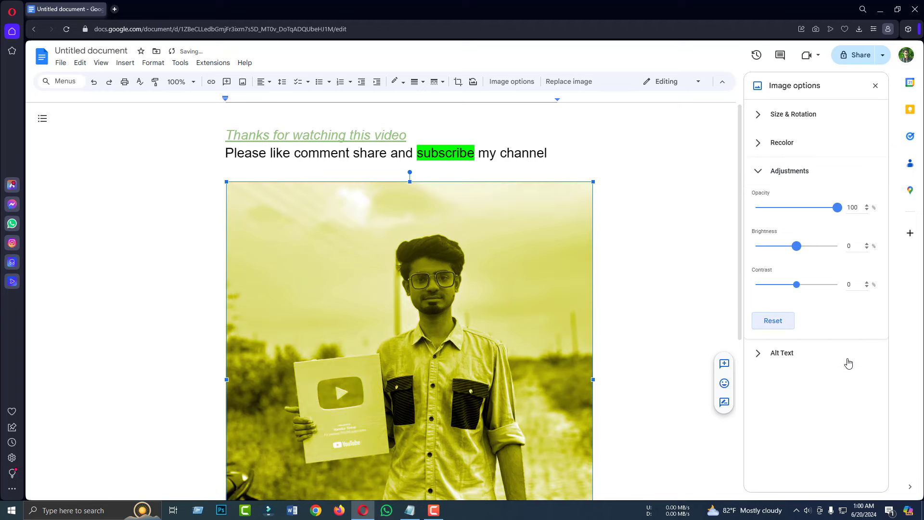
click(828, 354)
click(875, 86)
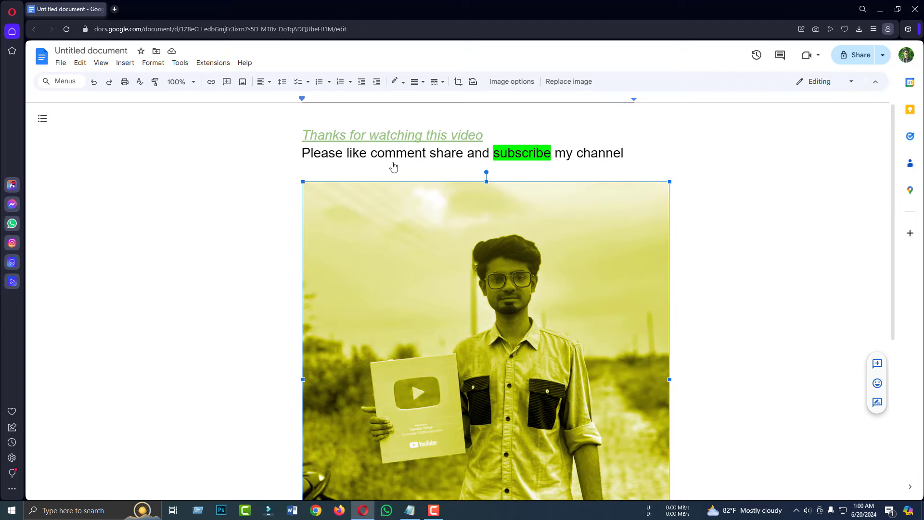
Undo the adjustments and the recolor on the photo.
click(91, 82)
click(91, 83)
click(92, 84)
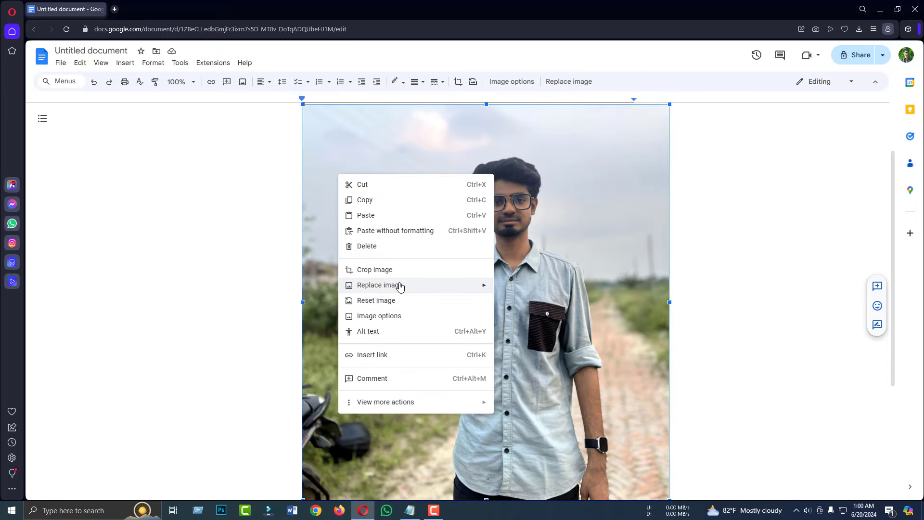
Start replacing the photo with an upload from the computer, and dismiss it without choosing a file.
mouse_move(395, 288)
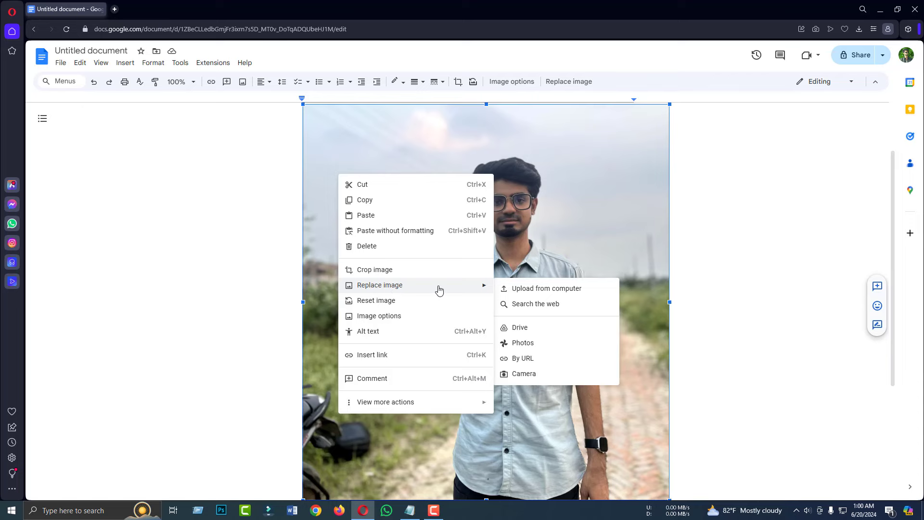
click(520, 290)
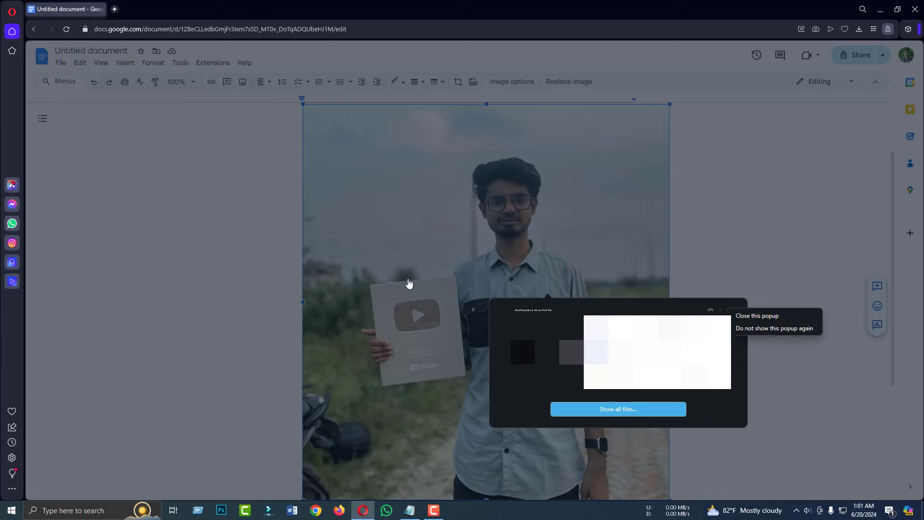
click(757, 316)
Open the link entry for the photo, and dismiss it without adding a link.
right_click(404, 250)
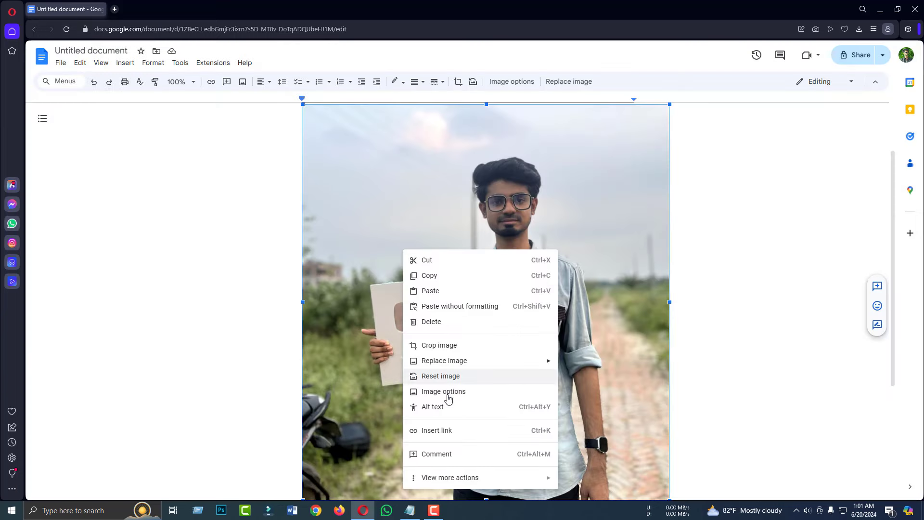
click(462, 435)
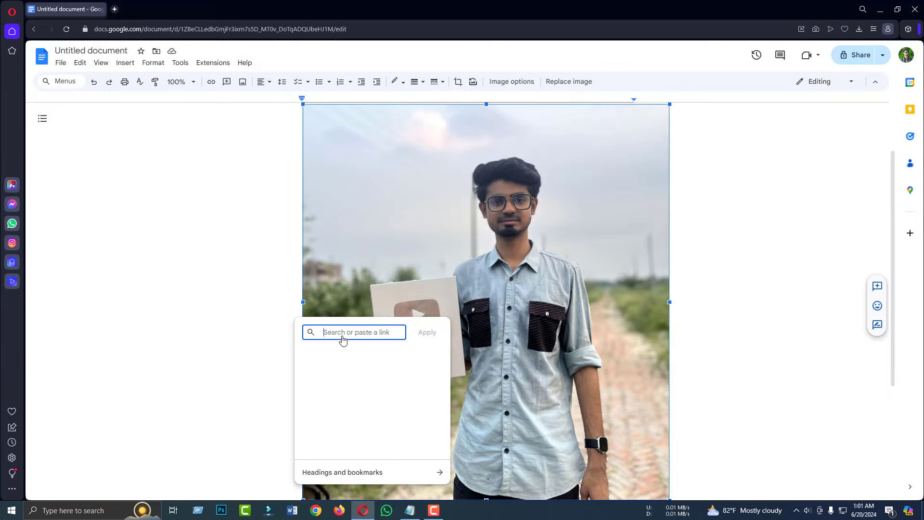
click(519, 344)
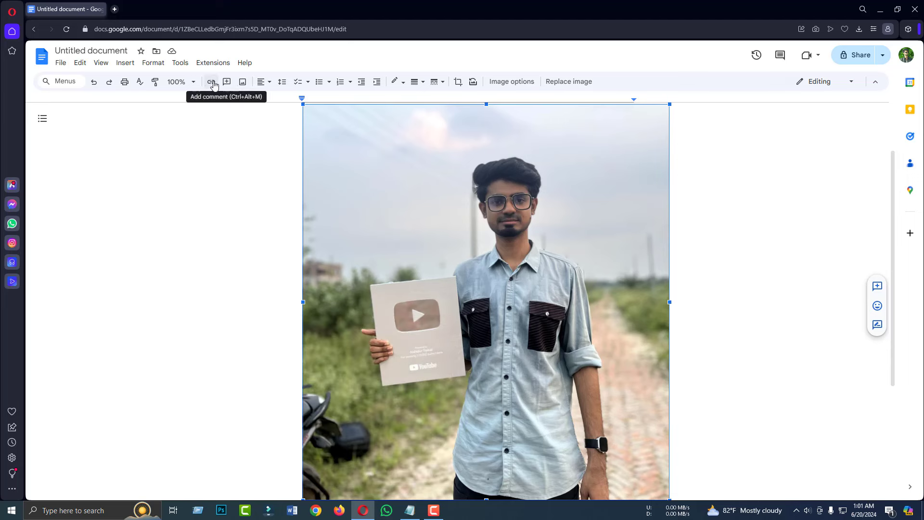
Reset the photo to its uncropped state.
scroll(443, 314, down, 2)
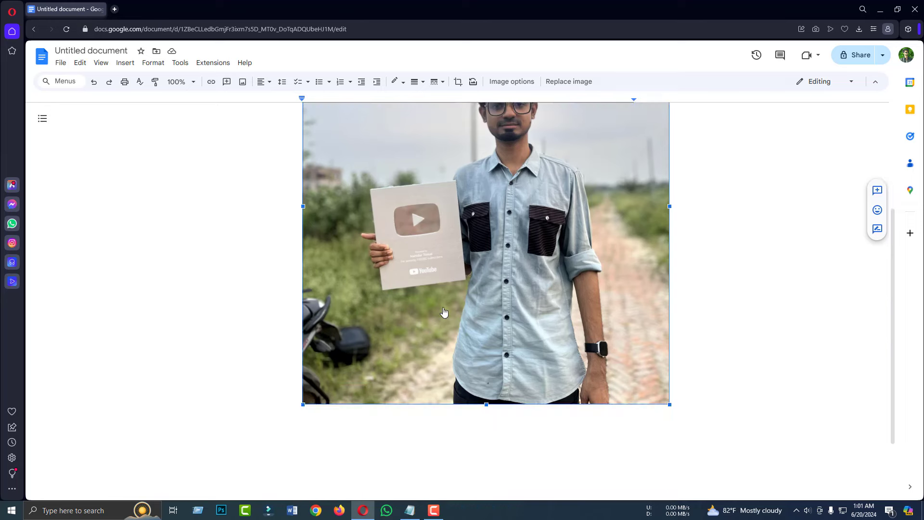
scroll(443, 313, up, 2)
right_click(431, 254)
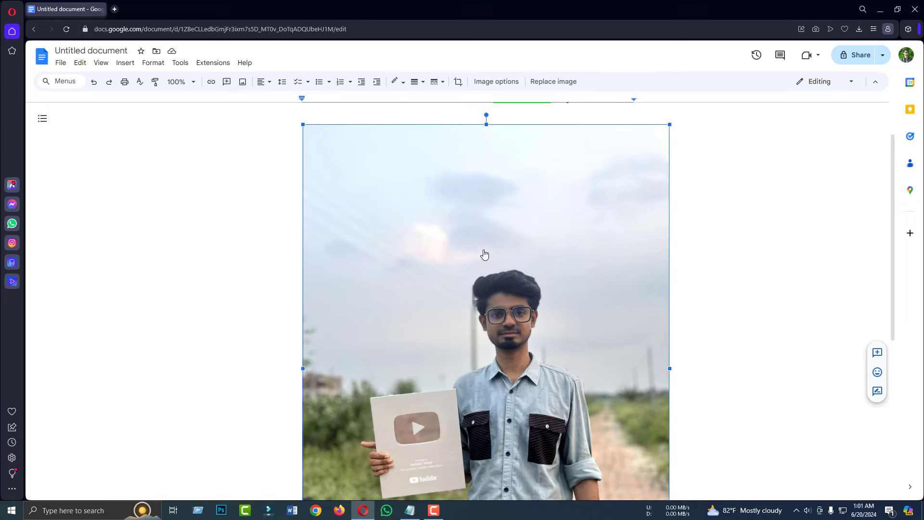
Delete the photo from the document.
key(Delete)
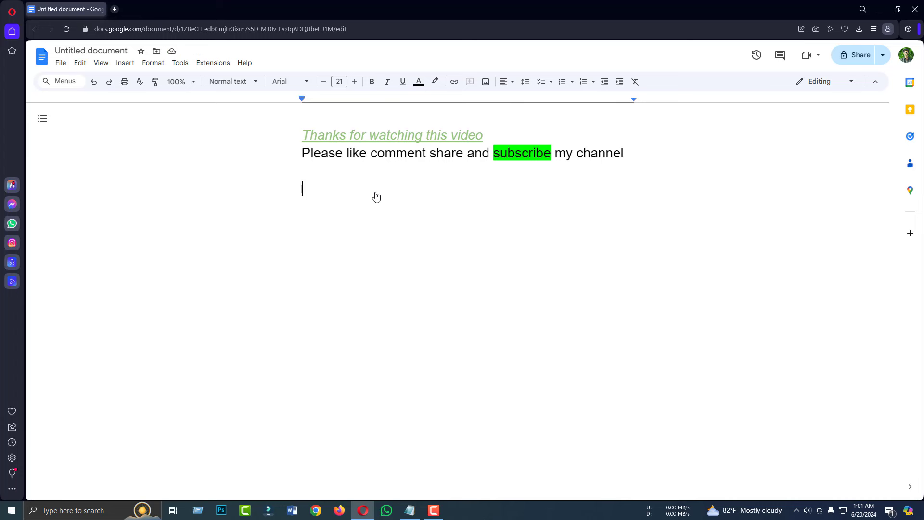
Open the web search, Drive and camera image sources in turn, dismissing each without inserting an image.
click(487, 83)
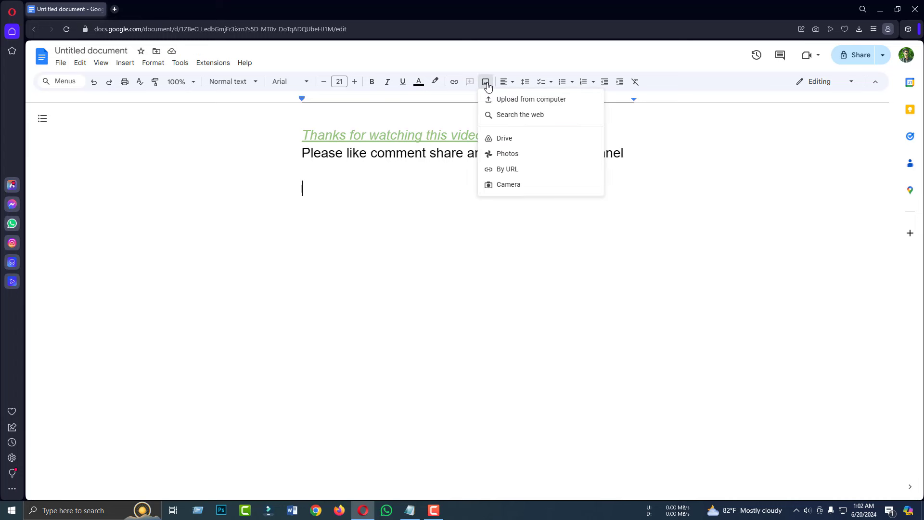
click(520, 114)
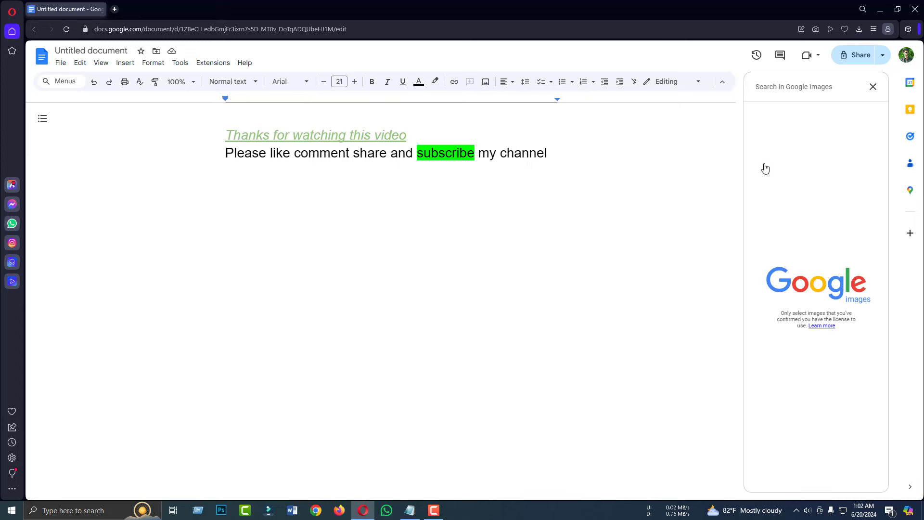
click(873, 87)
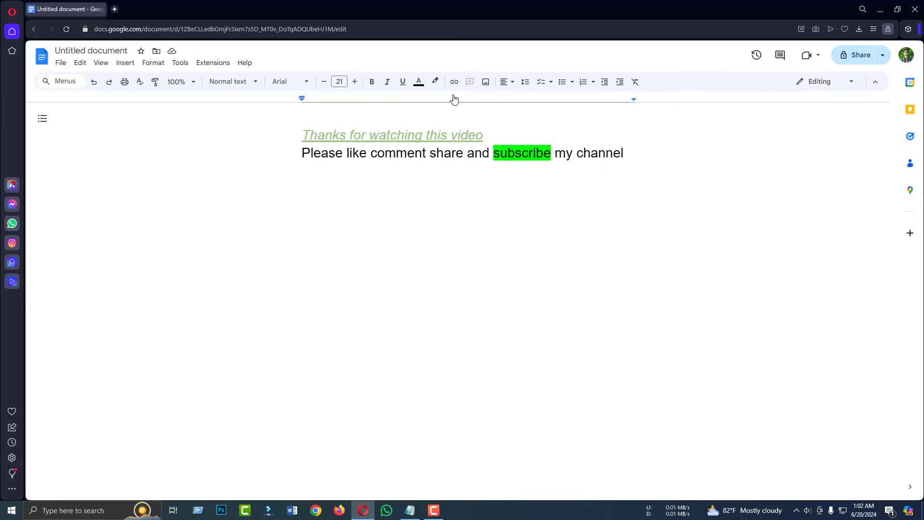
click(485, 82)
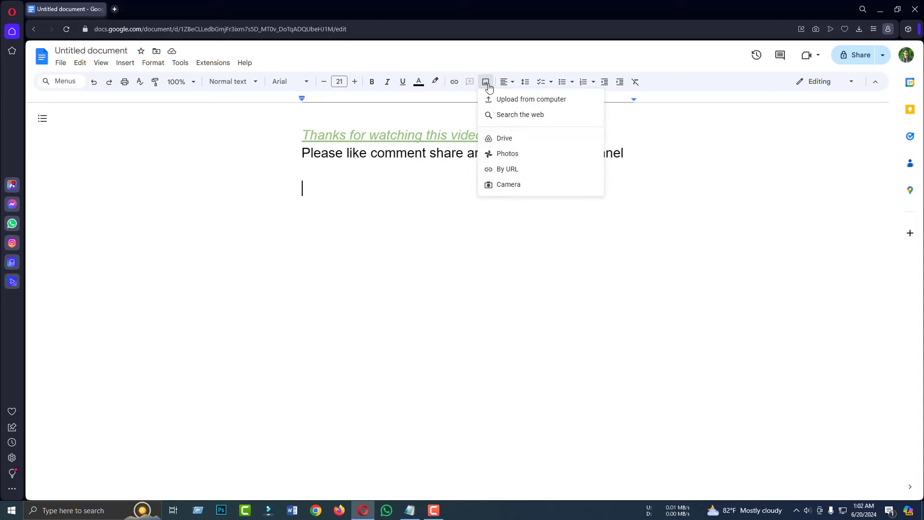
click(517, 141)
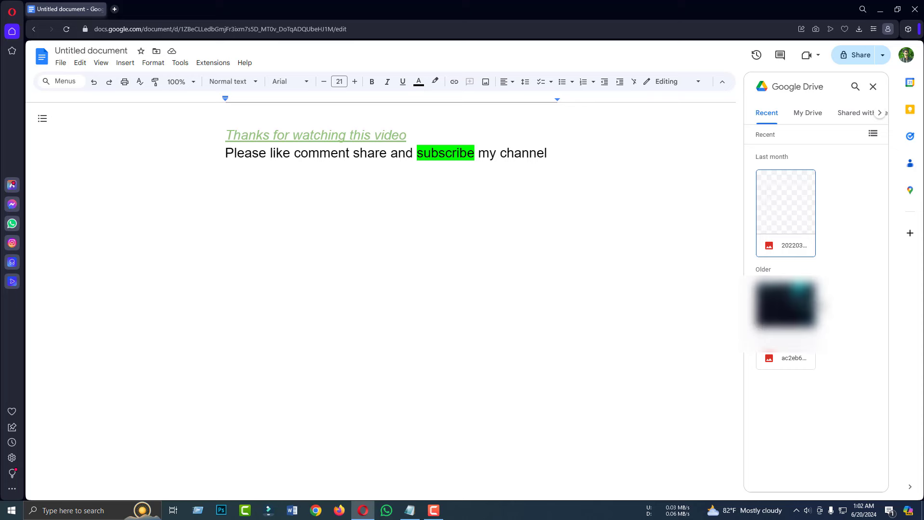
click(873, 87)
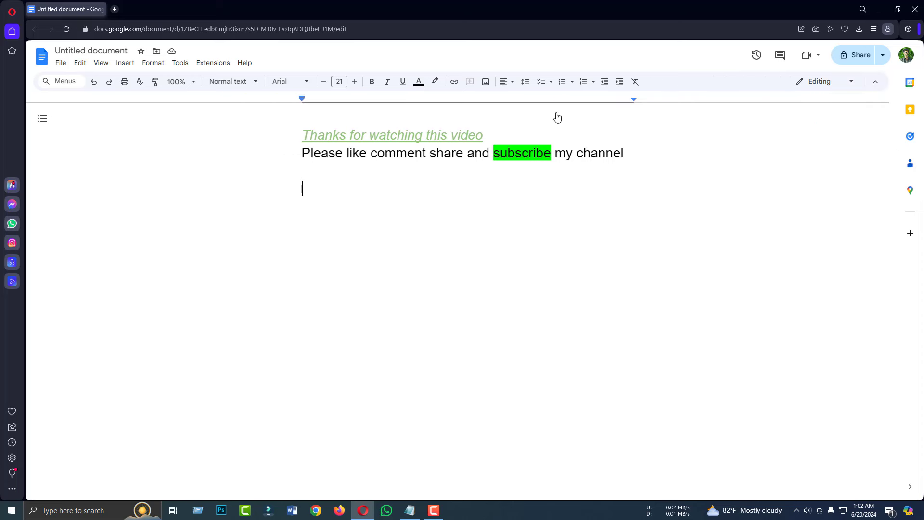
click(485, 82)
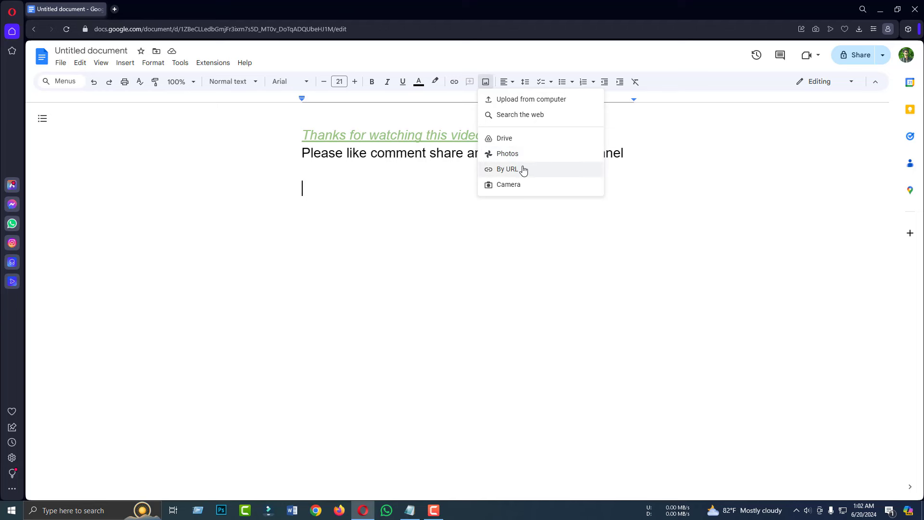
click(508, 184)
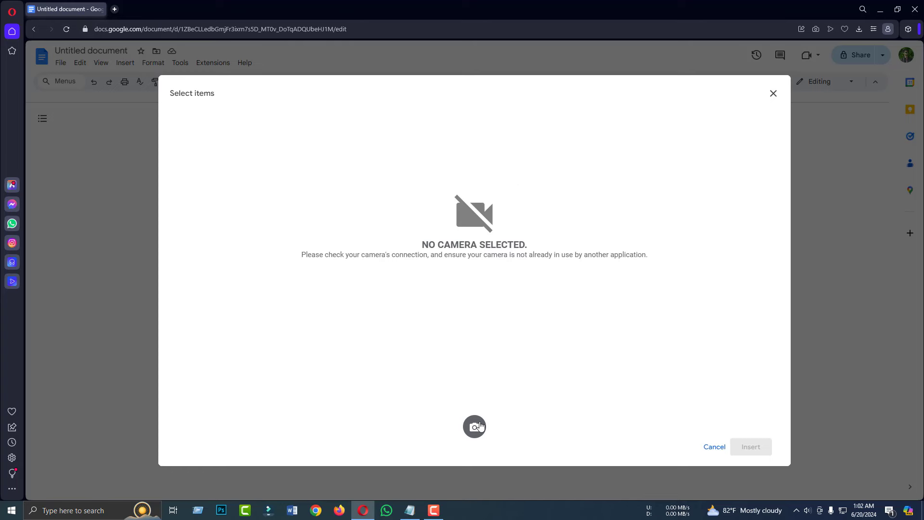
click(773, 94)
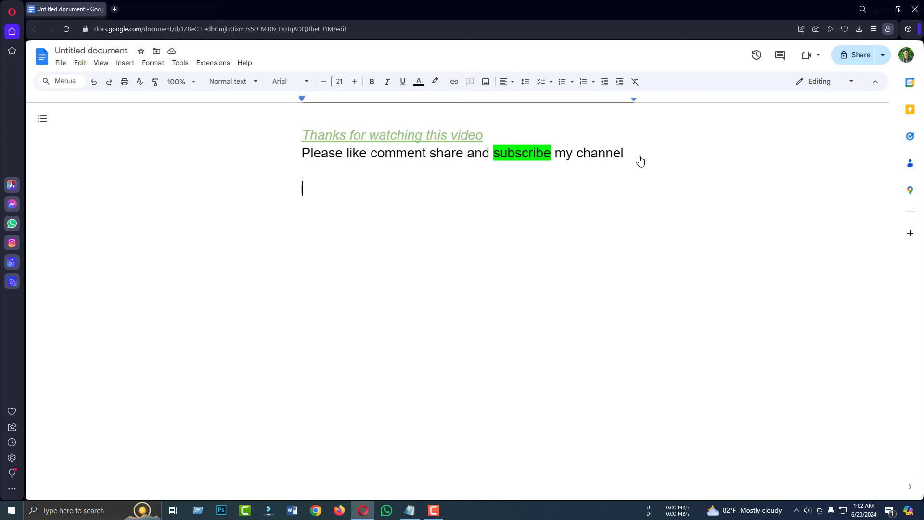
Try centre, right and justified alignment on both text lines, and return them to left alignment.
drag(625, 155, 291, 127)
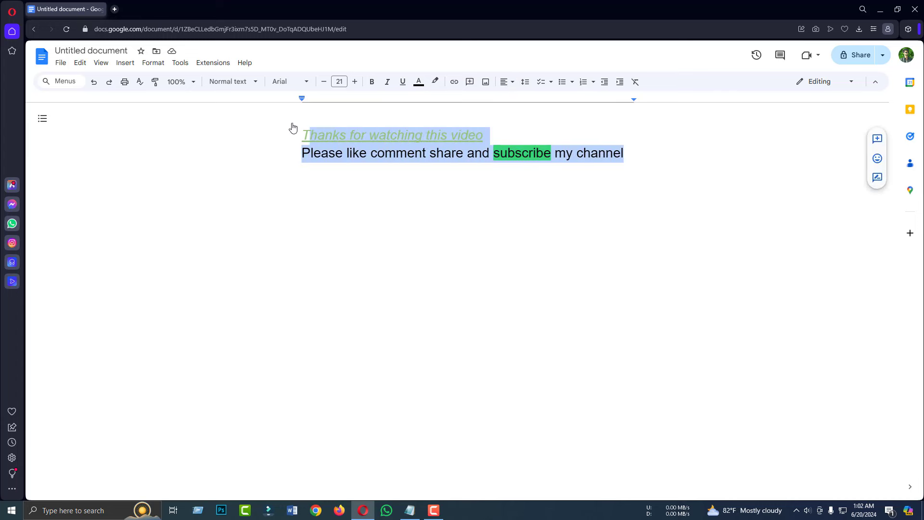
click(505, 82)
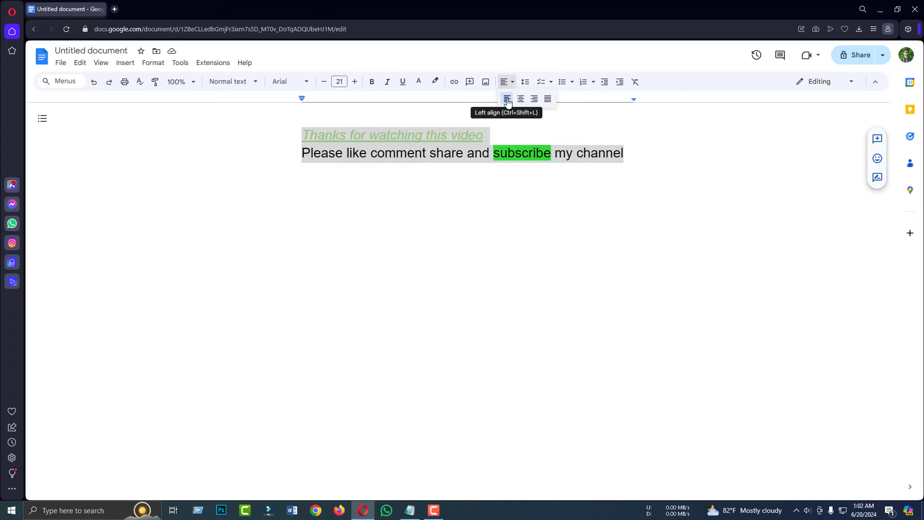
click(521, 99)
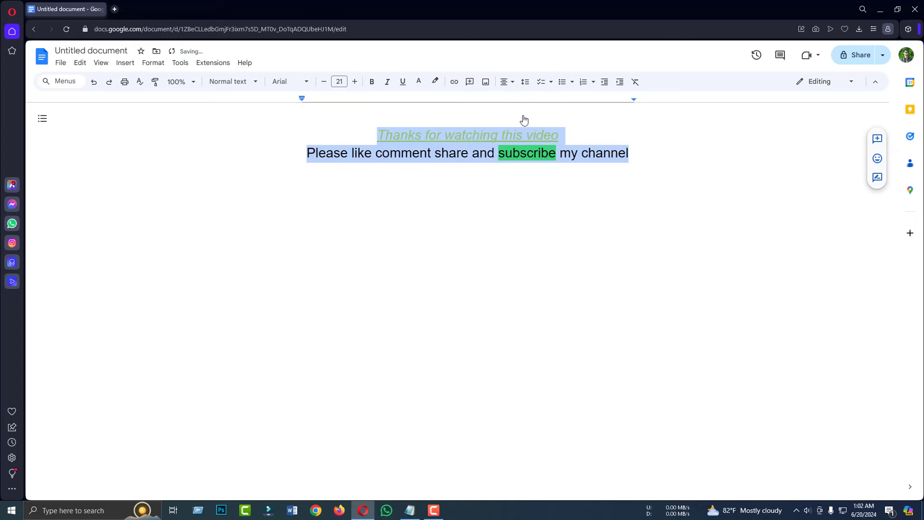
click(508, 82)
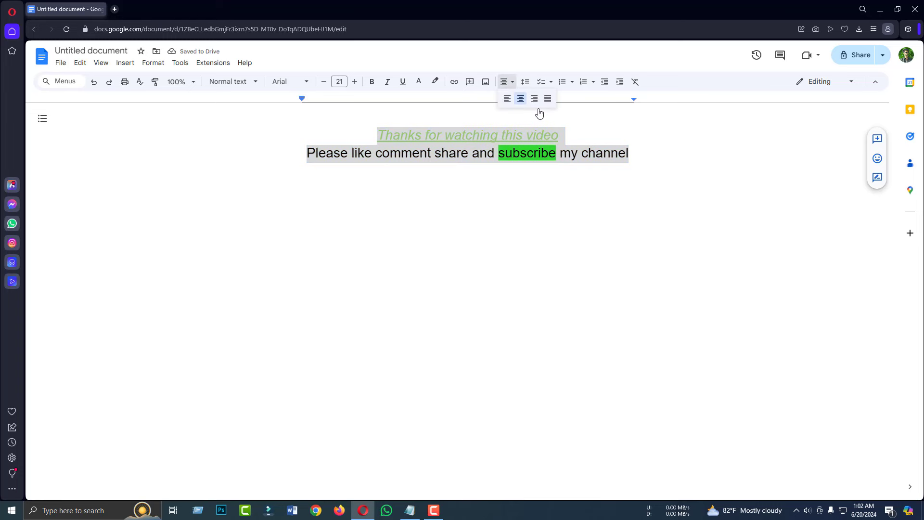
click(535, 99)
click(508, 82)
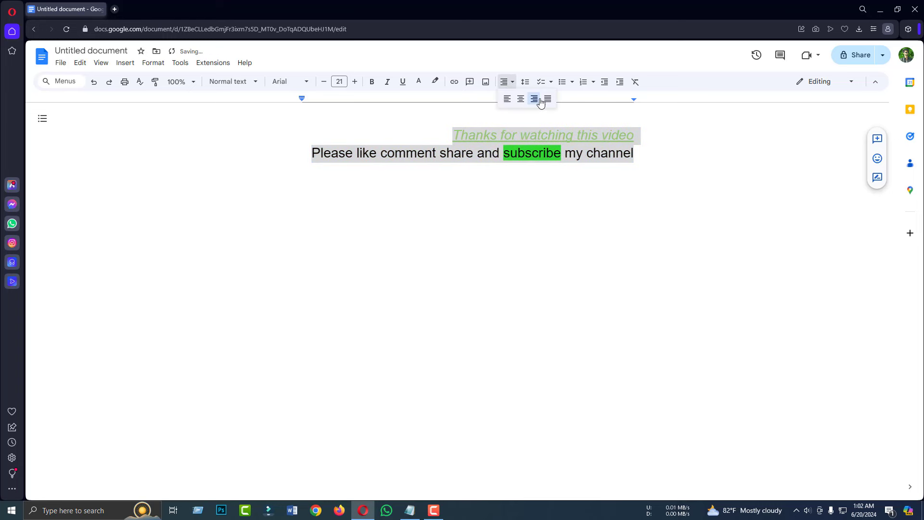
click(547, 100)
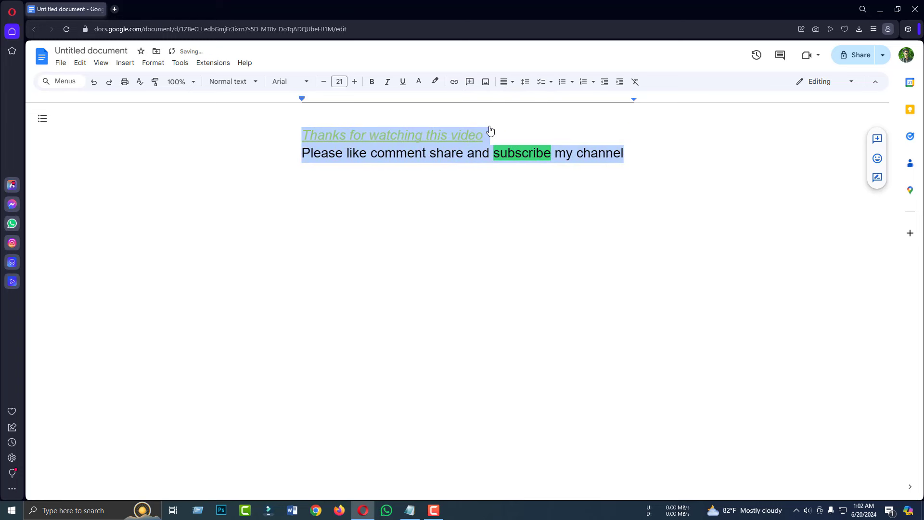
click(507, 83)
click(507, 99)
Try double line spacing on both text lines, and set the spacing back to 1.15.
click(526, 87)
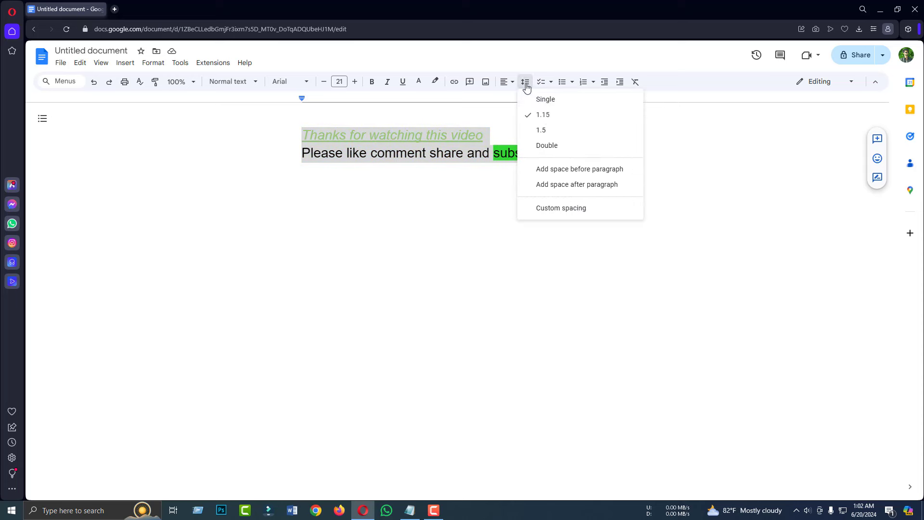
click(547, 145)
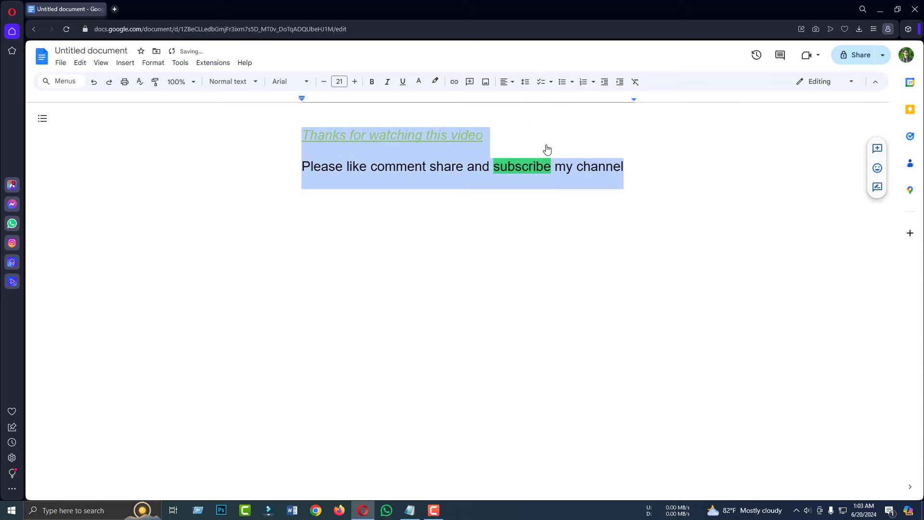
drag(625, 174, 295, 137)
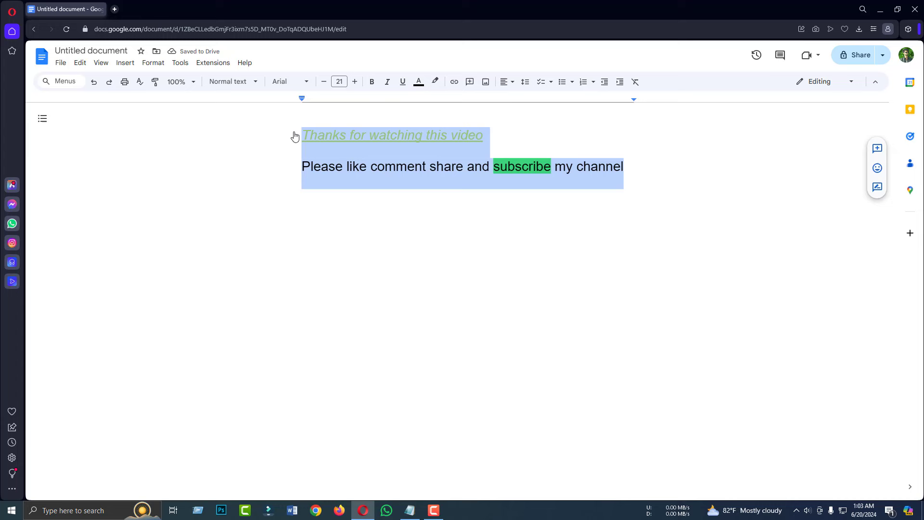
click(551, 82)
click(526, 82)
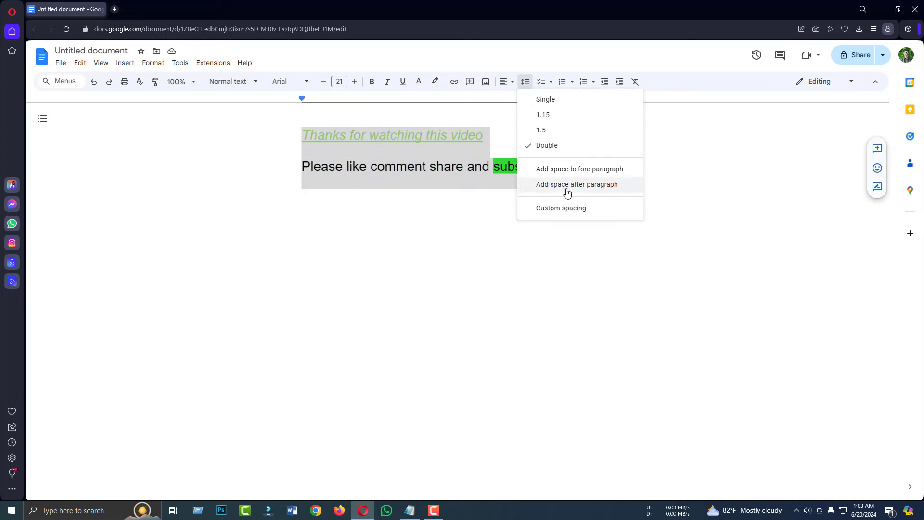
click(550, 117)
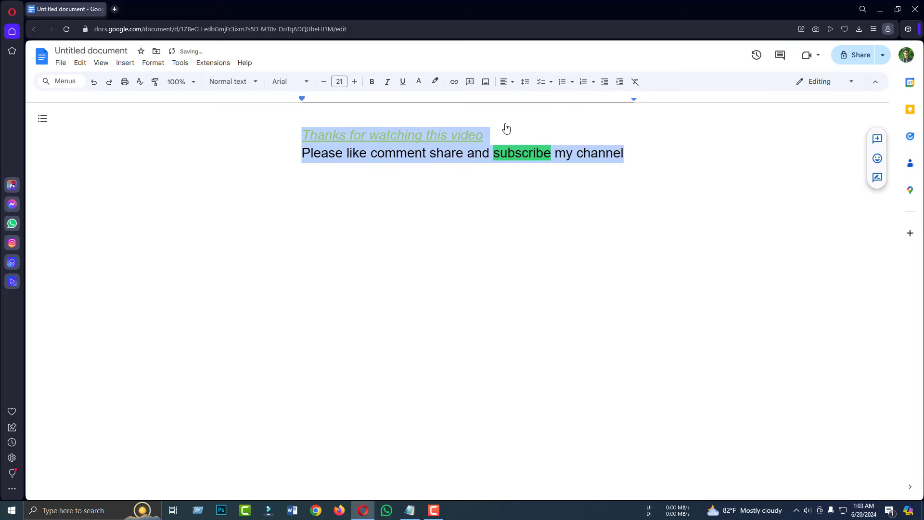
Turn both text lines into a checklist, toggle their checkboxes, and remove the checklist formatting.
click(545, 84)
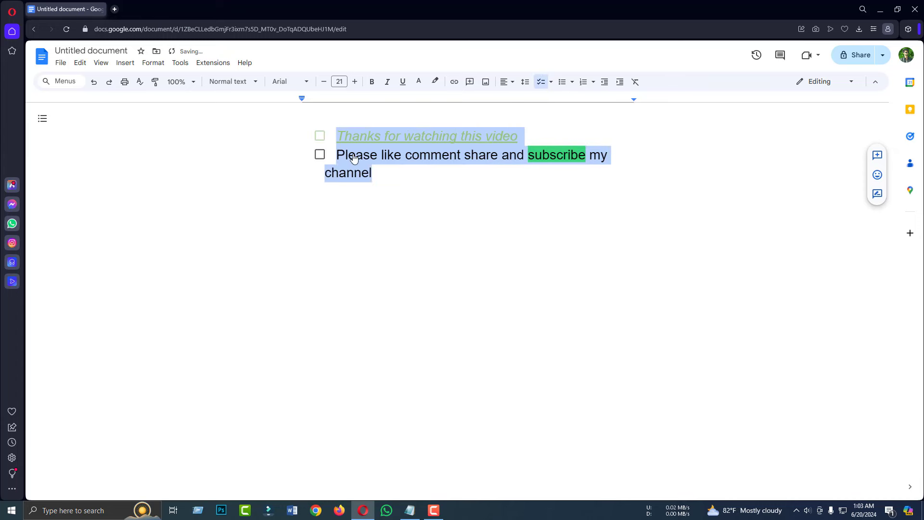
click(336, 145)
drag(377, 183, 295, 137)
click(320, 138)
click(319, 138)
click(320, 156)
click(321, 156)
click(319, 156)
click(318, 156)
click(542, 83)
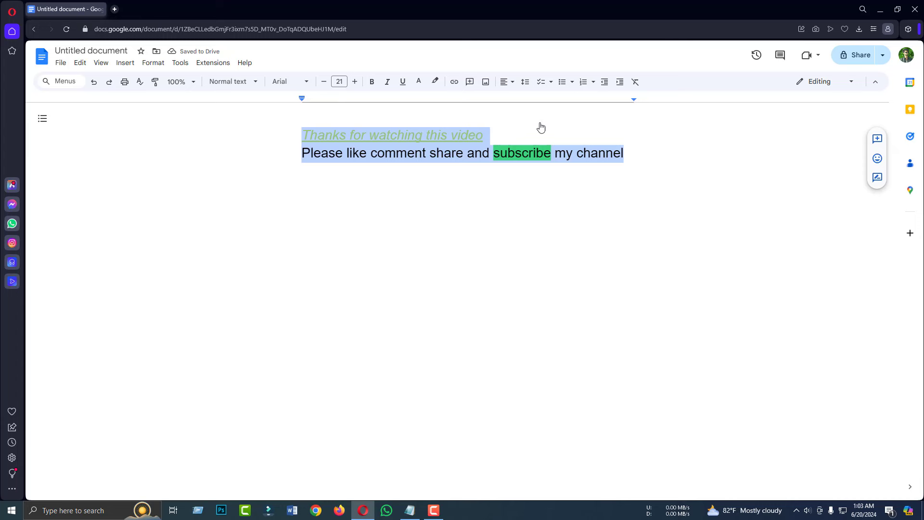
Format both text lines as a bulleted list and switch it to the diamond bullet style.
click(562, 82)
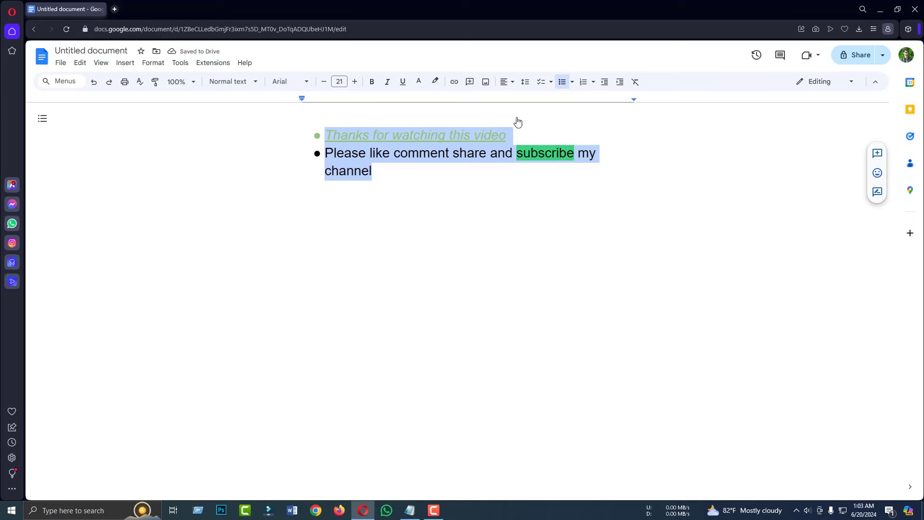
click(572, 83)
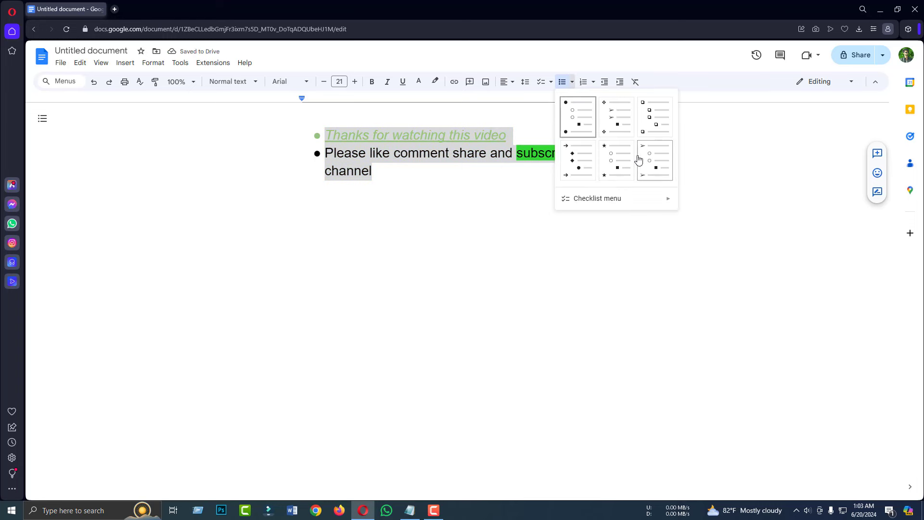
click(617, 123)
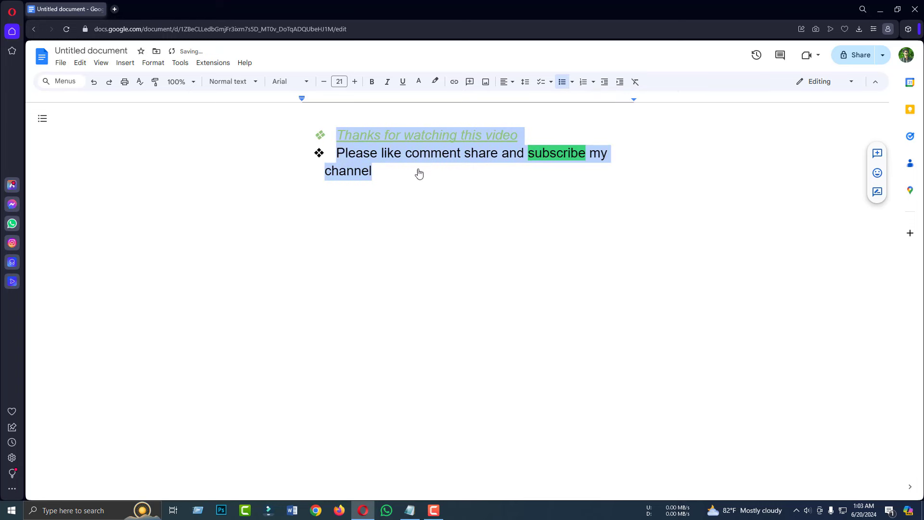
click(573, 83)
click(575, 86)
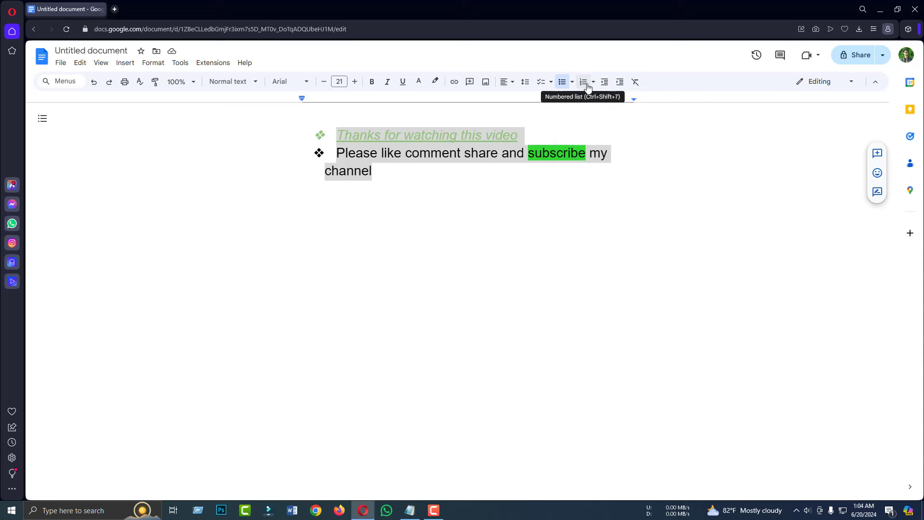
Format both lines as a numbered list, trying the digit and Roman numeral styles before applying capital letters A and B.
click(593, 81)
click(602, 122)
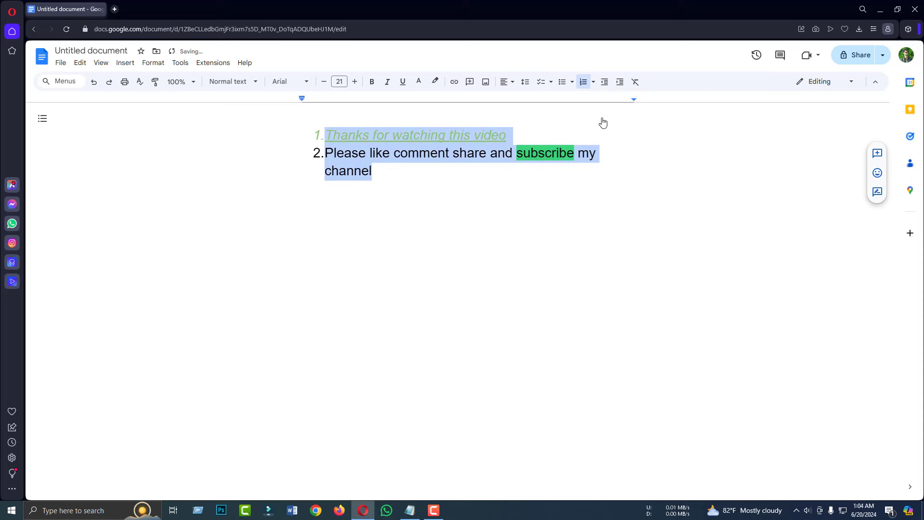
click(594, 82)
click(641, 163)
click(593, 82)
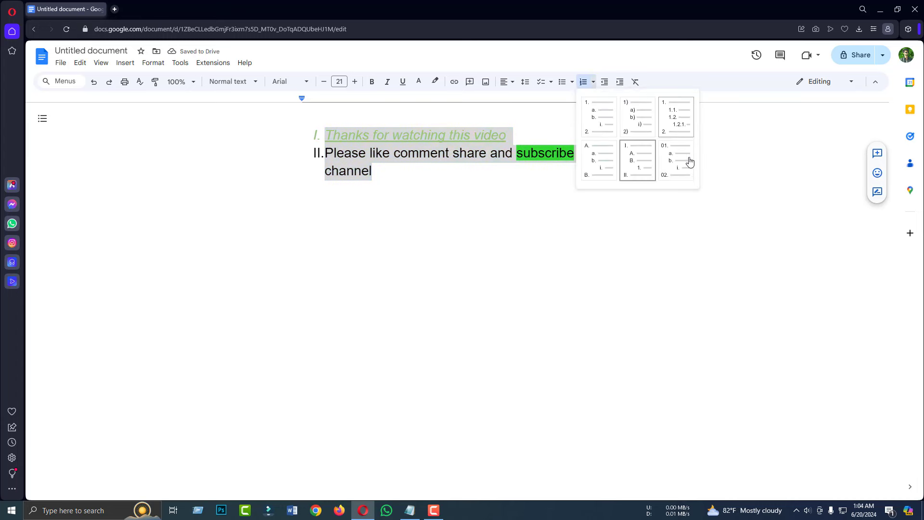
click(592, 159)
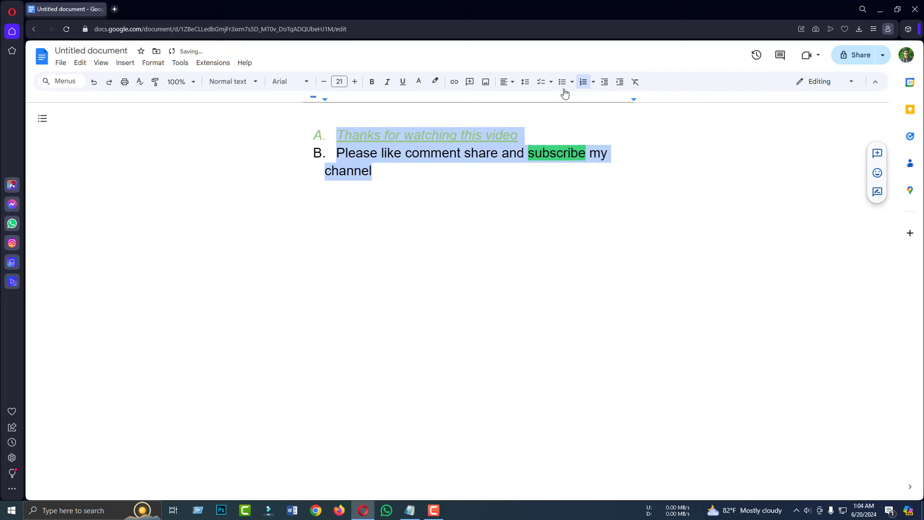
Increase the indent of the lettered list several levels, and decrease it back to its original position.
click(605, 82)
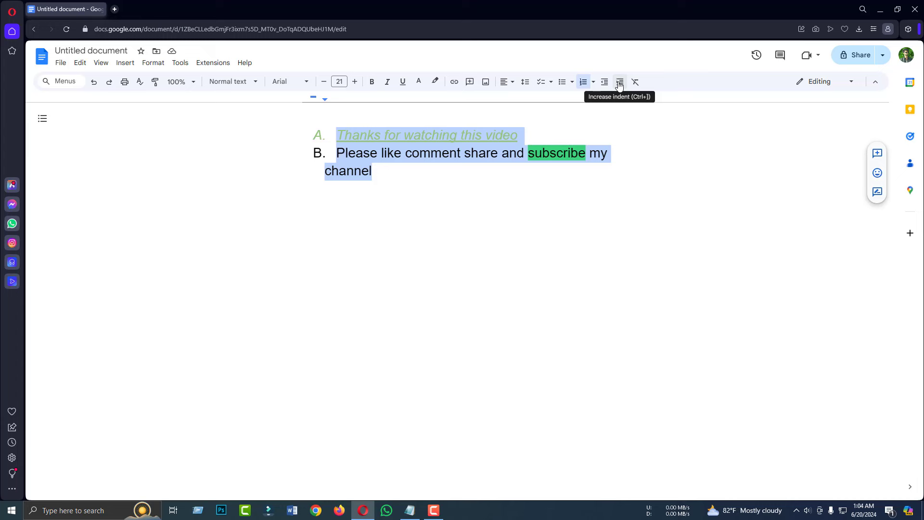
click(619, 82)
click(619, 82)
click(619, 81)
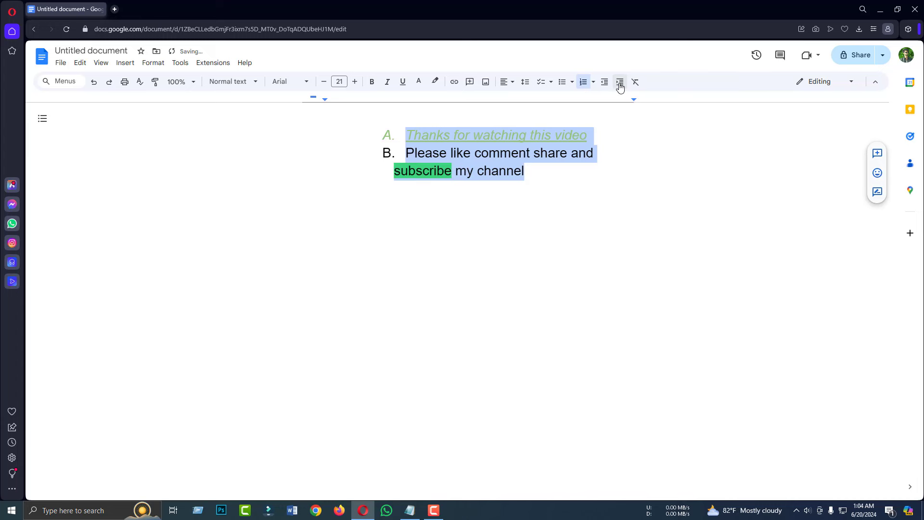
click(620, 82)
click(619, 84)
click(620, 84)
click(605, 84)
click(605, 84)
click(605, 84)
click(605, 84)
click(606, 84)
click(605, 84)
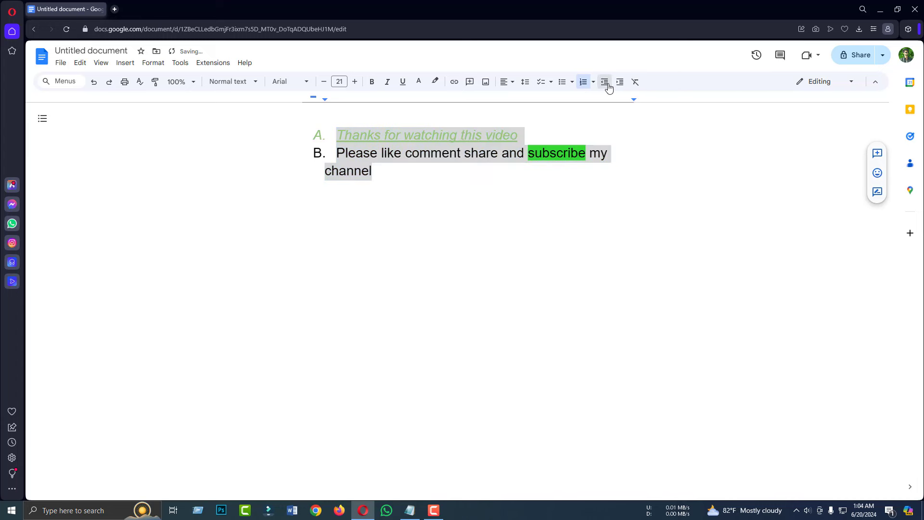
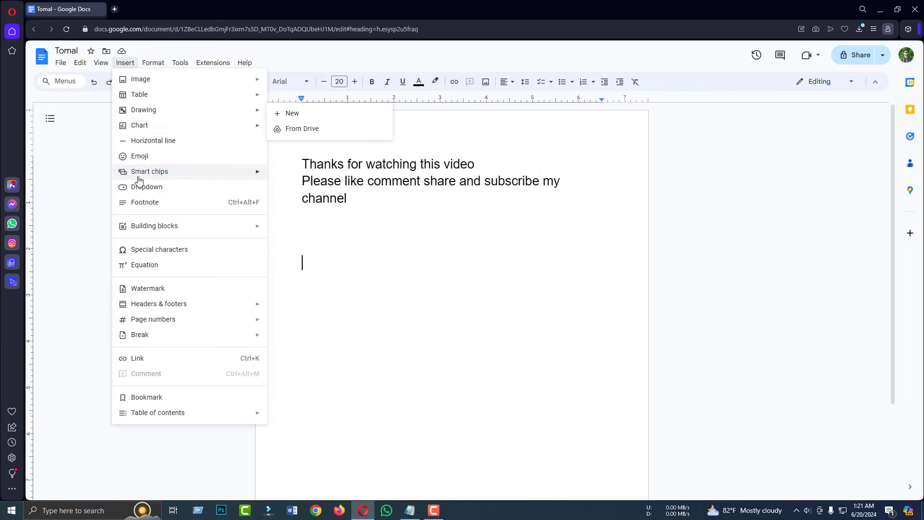
Insert a table from the Product roadmap template below the text.
mouse_move(210, 105)
mouse_move(324, 98)
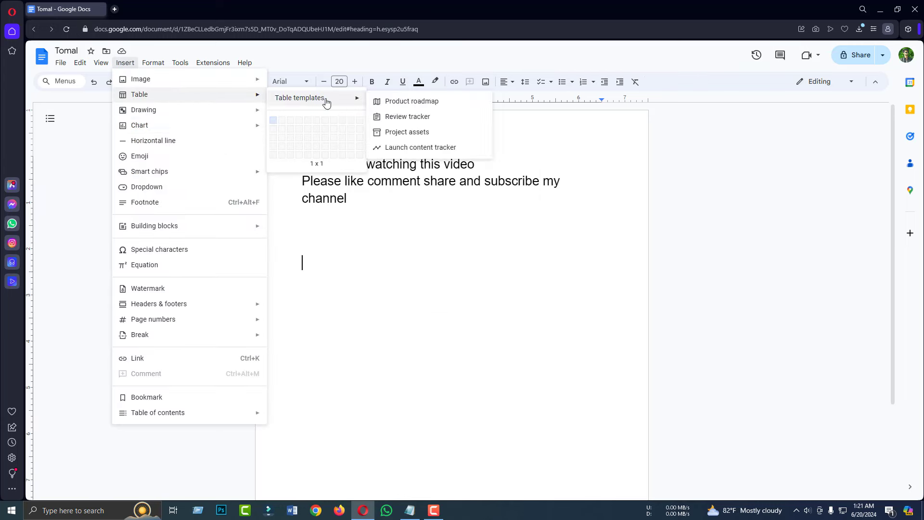
click(432, 108)
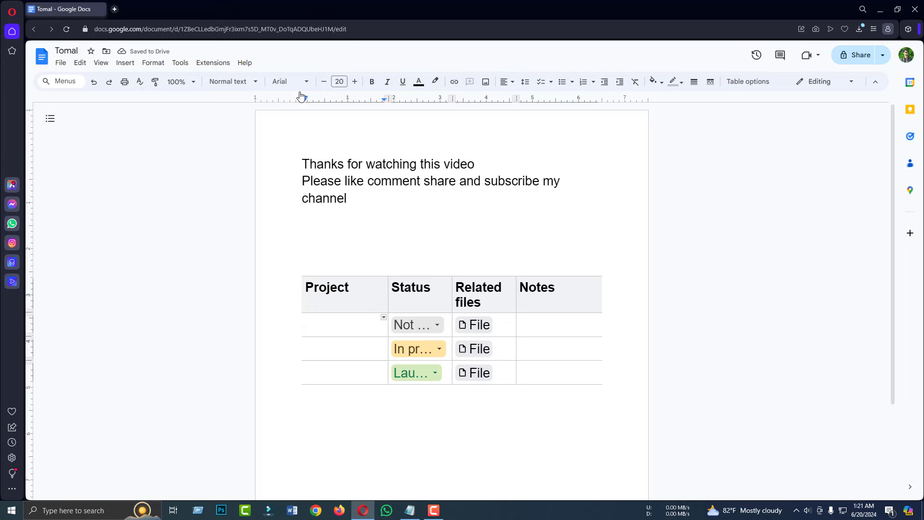
Insert the Project assets table template in the first empty Project cell, and undo both table insertions.
click(125, 63)
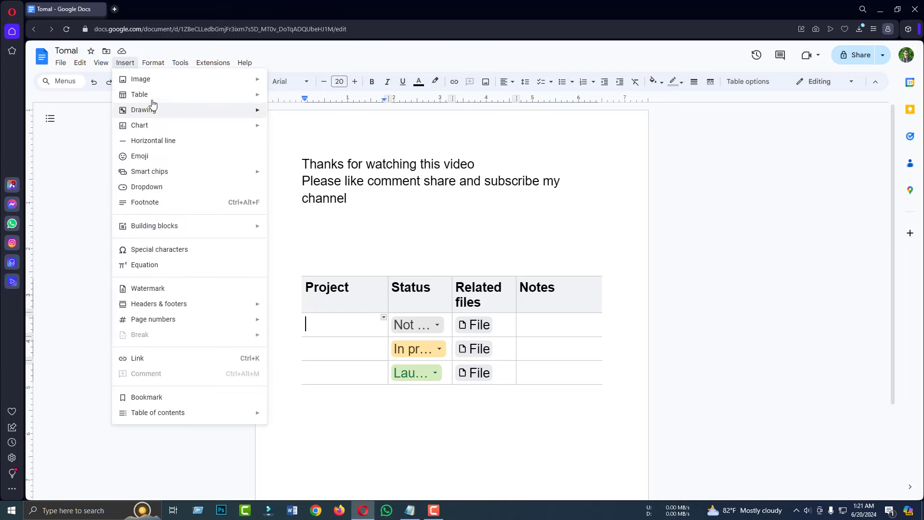
mouse_move(227, 97)
mouse_move(318, 100)
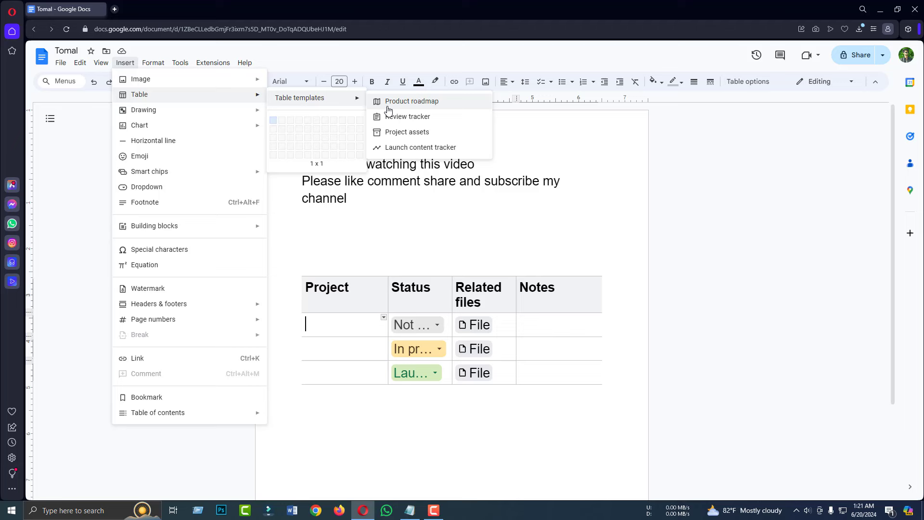
click(429, 137)
scroll(497, 374, down, 5)
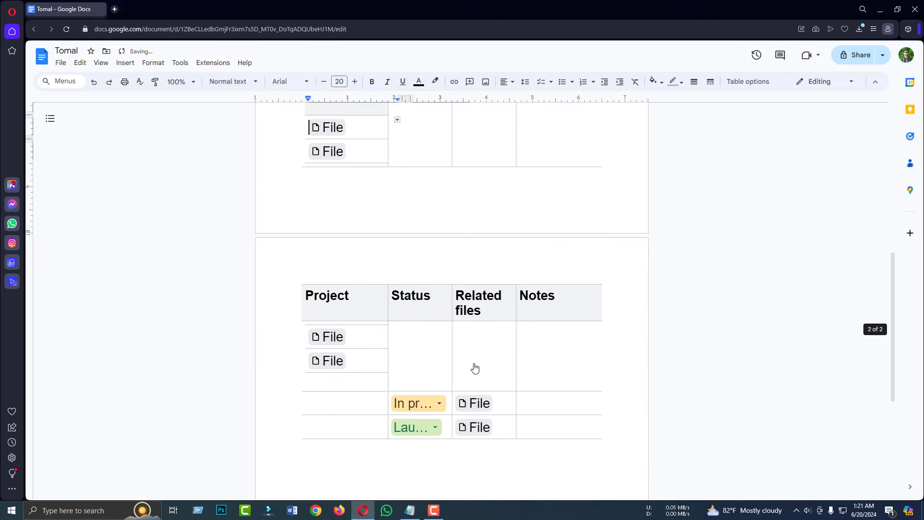
scroll(473, 367, up, 5)
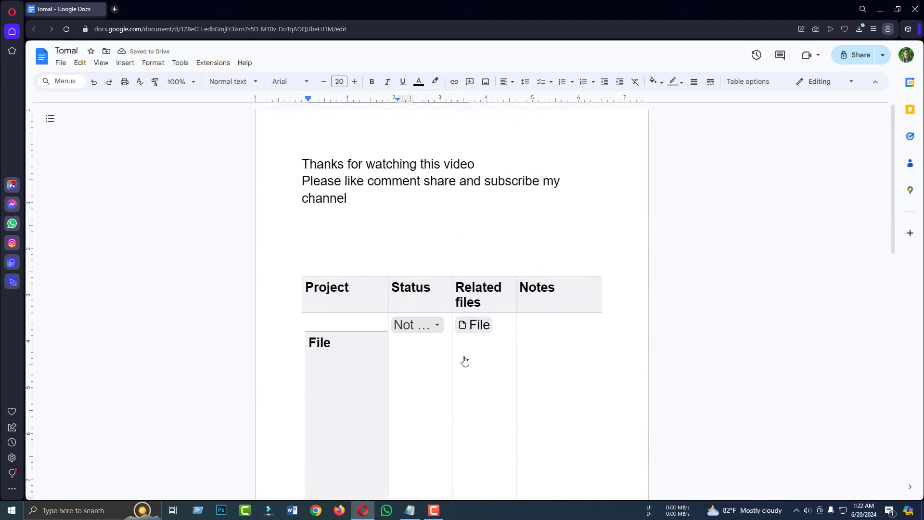
scroll(464, 361, down, 7)
scroll(467, 359, down, 5)
scroll(466, 359, up, 8)
key(ctrl+z)
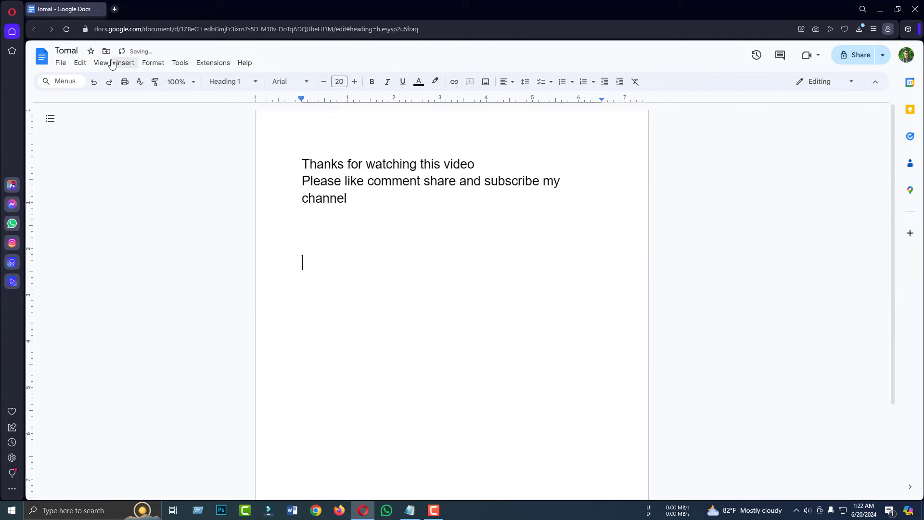
Open the picker for inserting a drawing from Drive, and close it without choosing one.
click(127, 65)
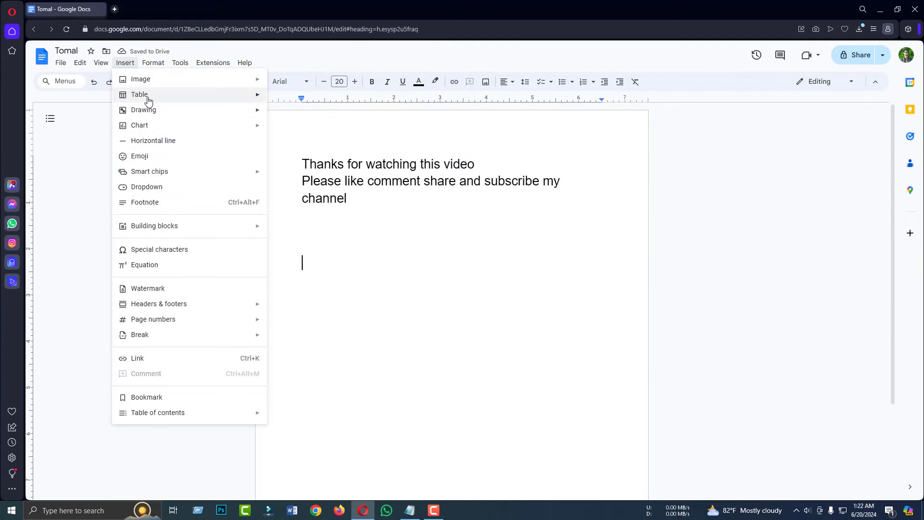
mouse_move(149, 101)
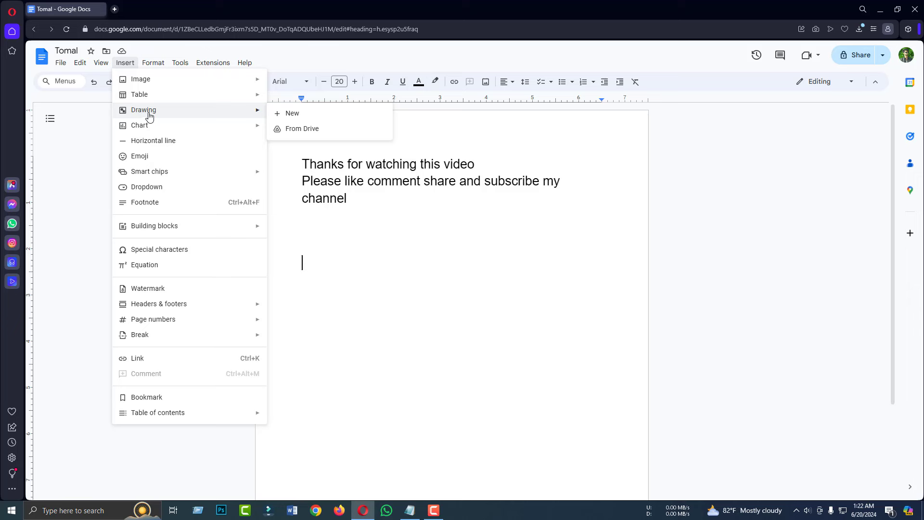
click(317, 132)
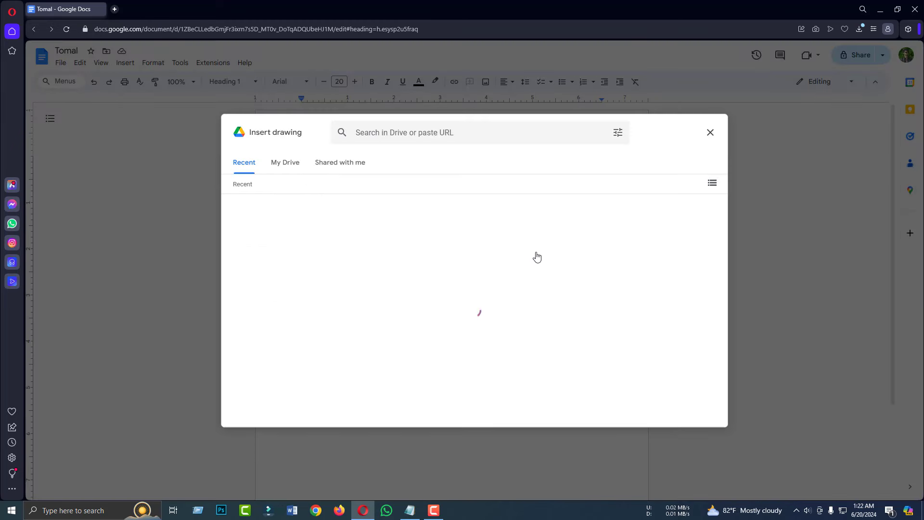
click(711, 135)
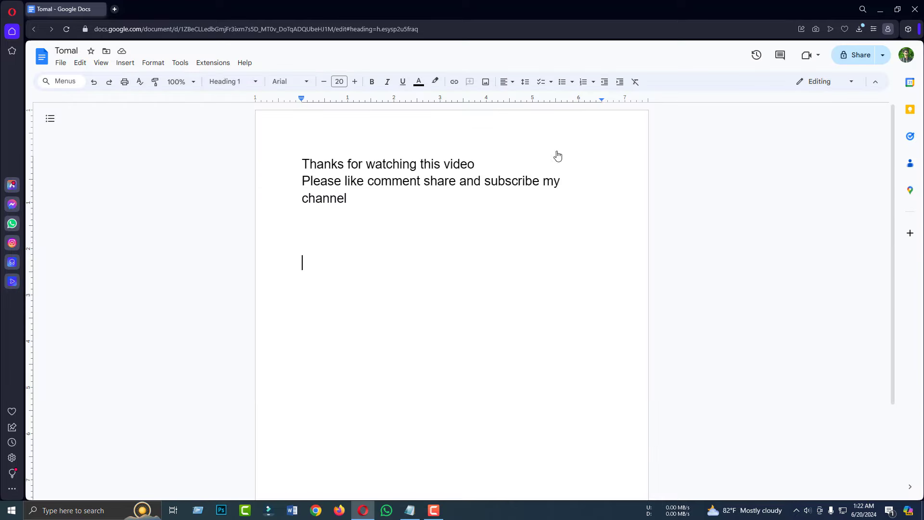
Start a new drawing and draw a parallelogram, resized to about 3 inches wide and 2.2 inches high.
click(128, 66)
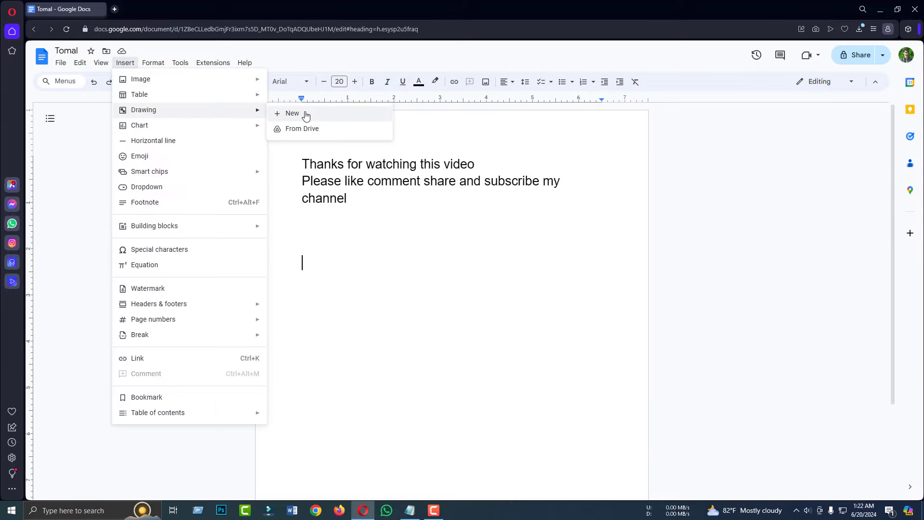
click(292, 113)
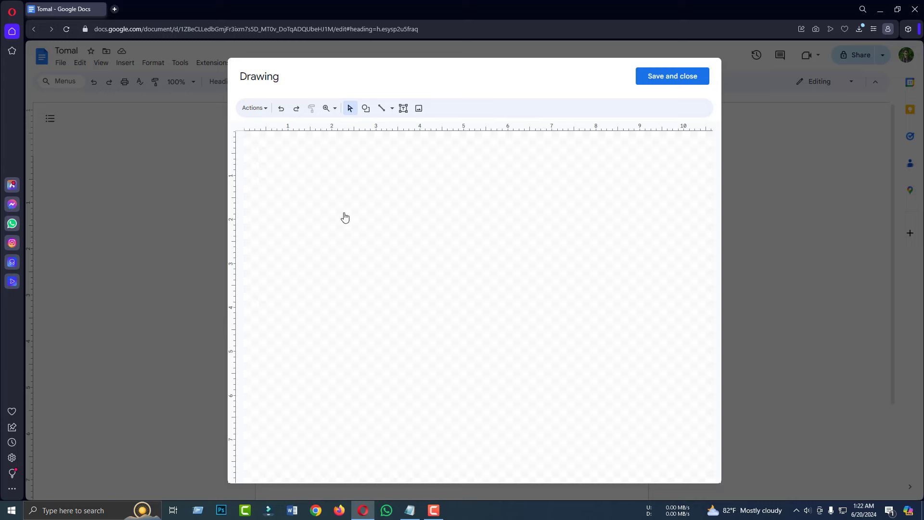
click(366, 108)
mouse_move(393, 127)
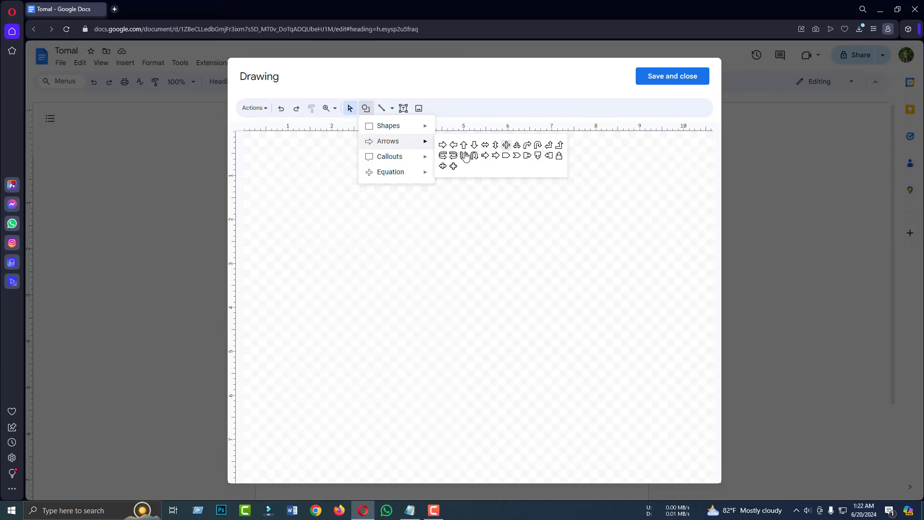
mouse_move(398, 172)
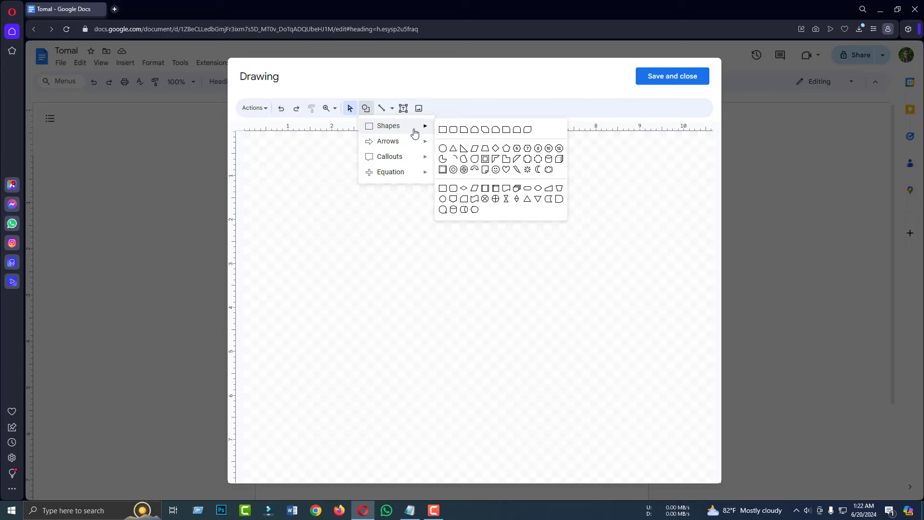
click(476, 149)
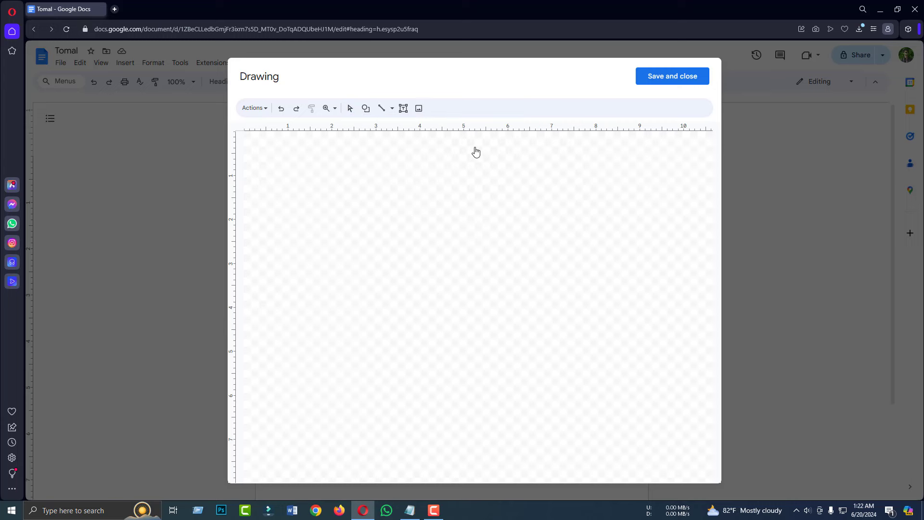
drag(369, 184, 464, 302)
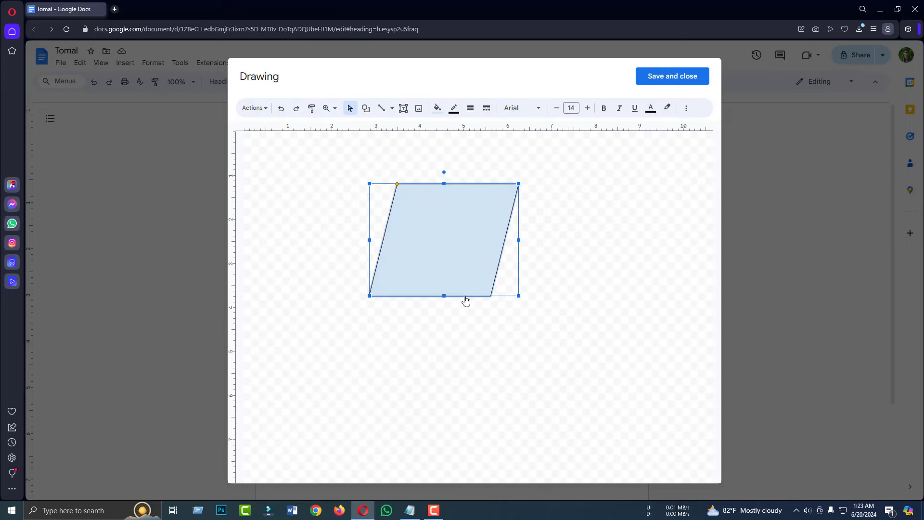
drag(533, 313, 515, 298)
click(556, 251)
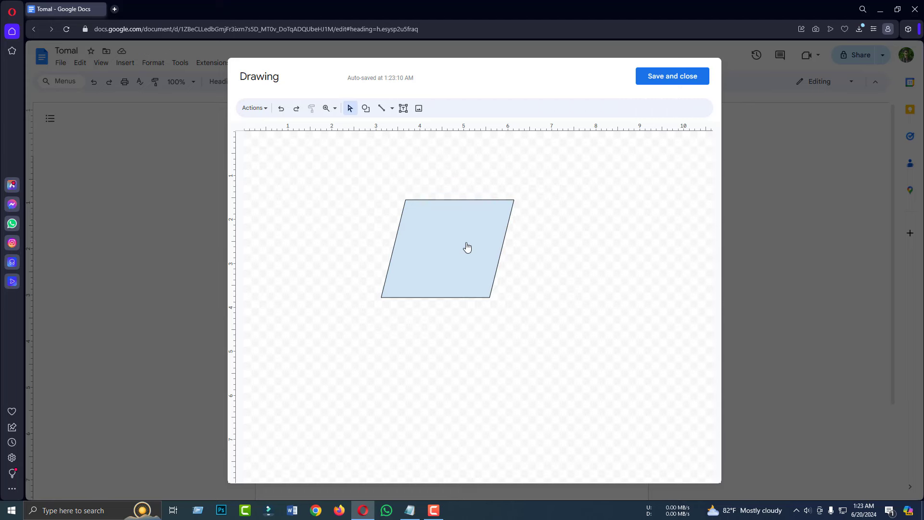
Fill the parallelogram with yellow.
click(457, 261)
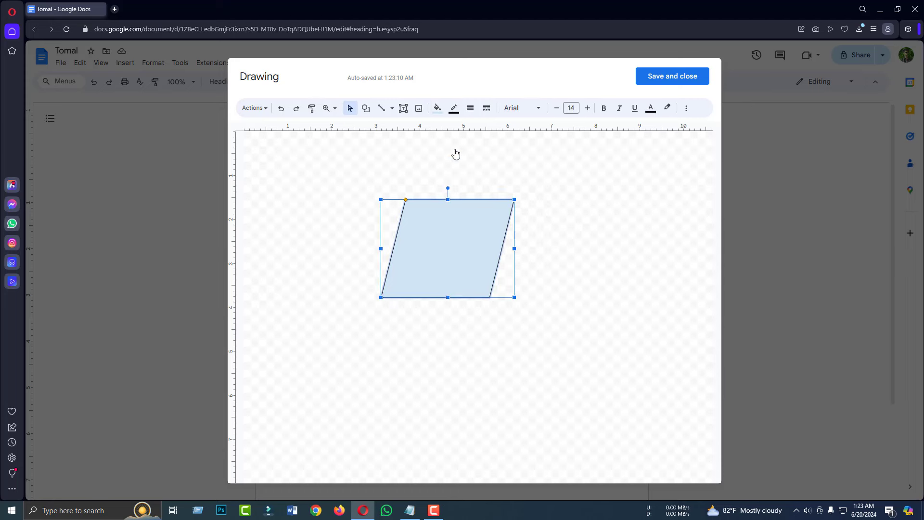
click(436, 108)
click(476, 195)
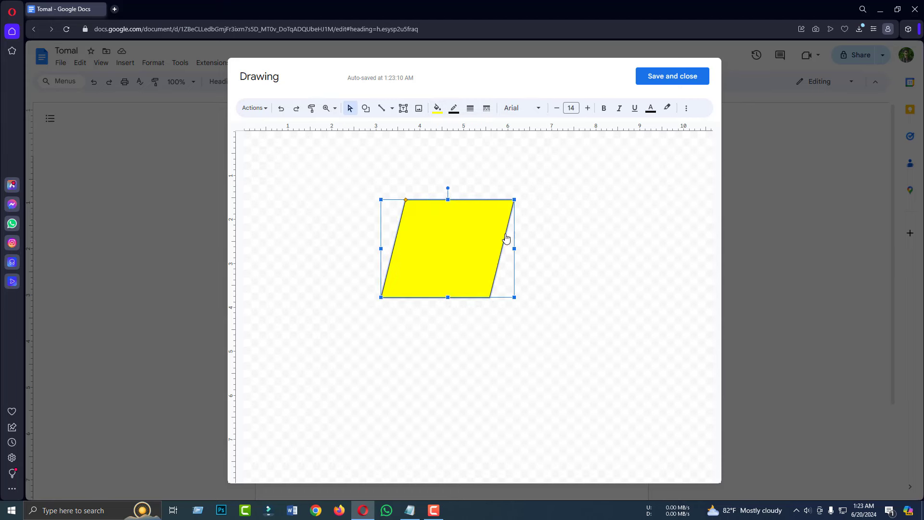
Try a green border color on the yellow parallelogram.
click(455, 109)
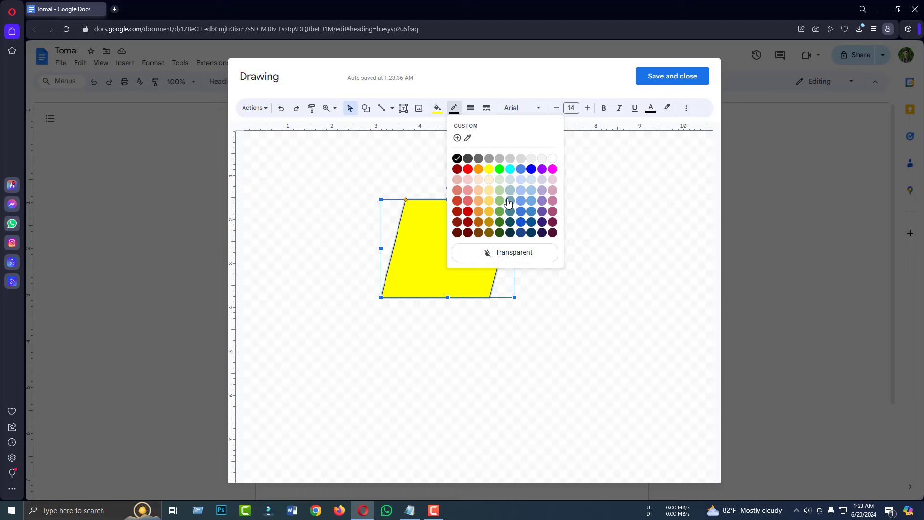
click(500, 169)
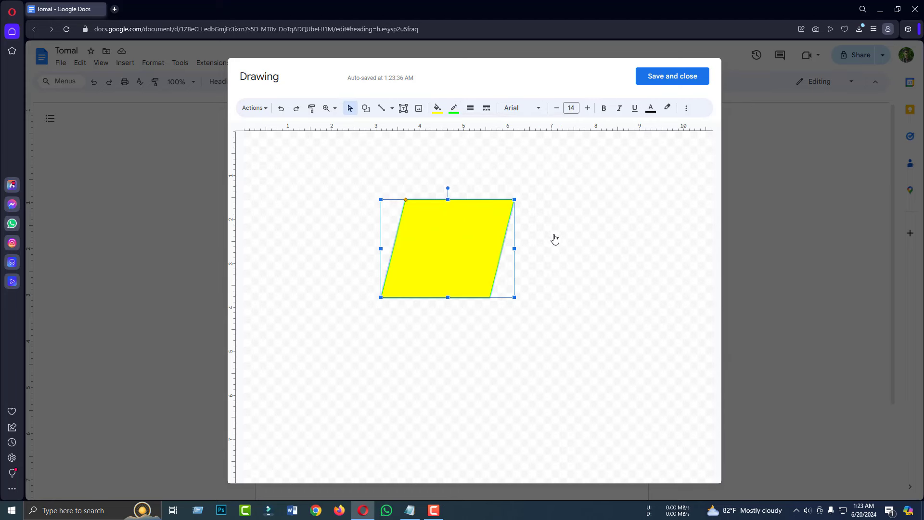
click(569, 266)
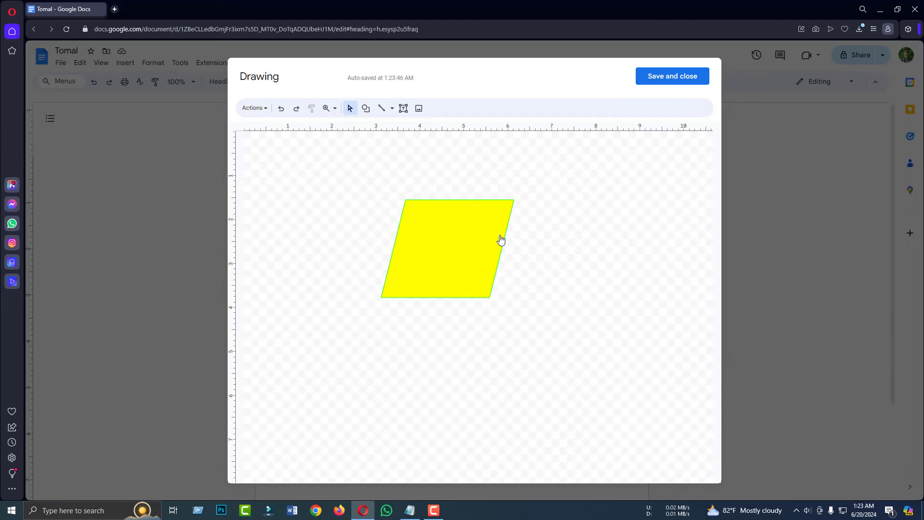
Try a 24px border weight on the parallelogram, and set it to 4px.
click(428, 209)
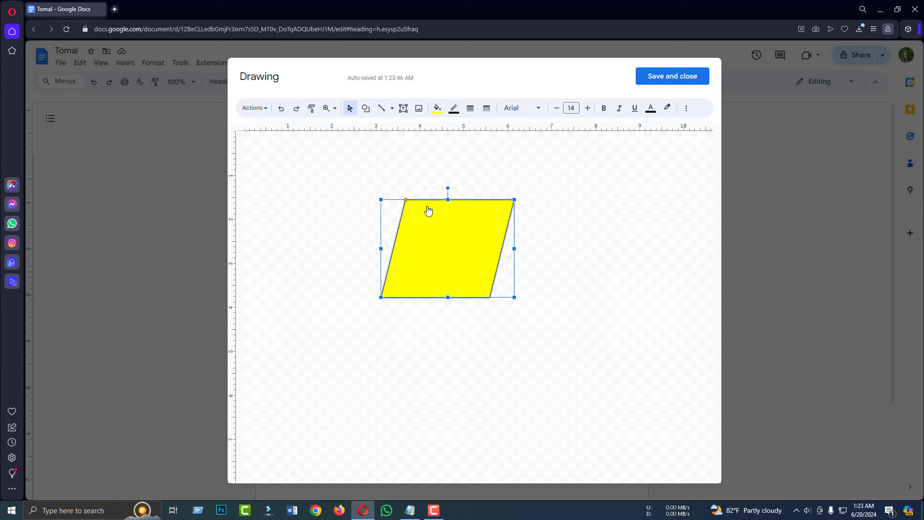
click(472, 112)
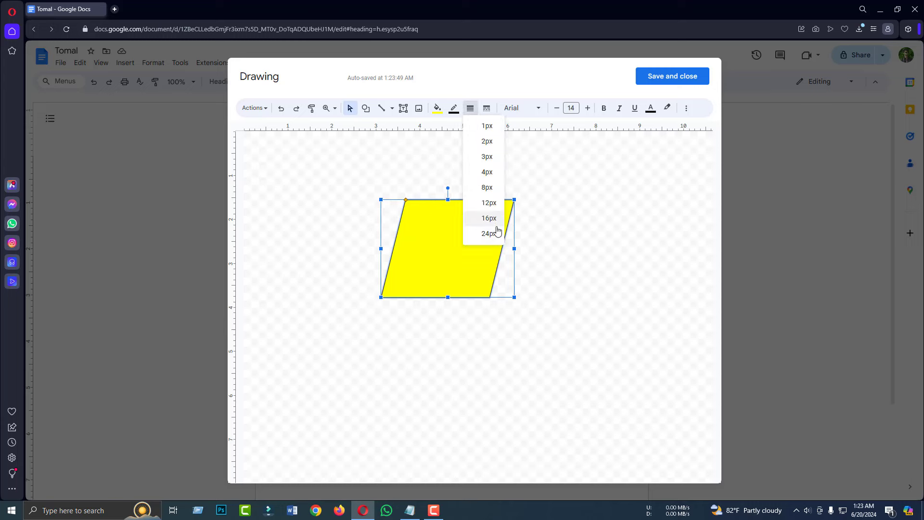
click(493, 234)
click(471, 107)
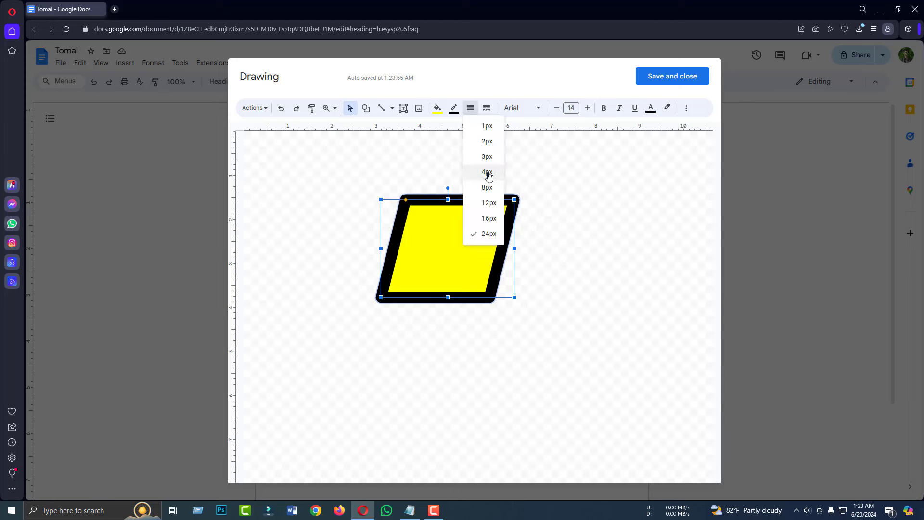
click(486, 173)
Try the dotted and long-dashed border styles on the parallelogram, and undo both style changes.
click(487, 108)
click(509, 142)
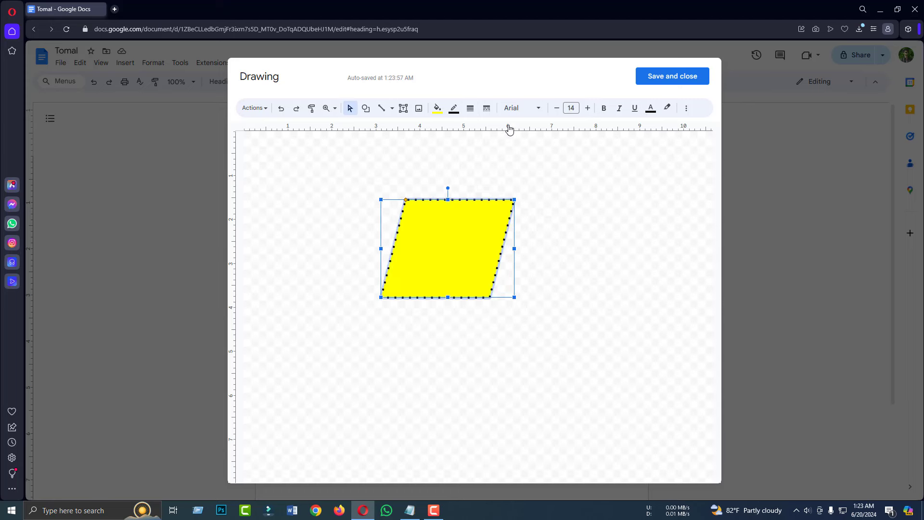
click(486, 107)
click(500, 189)
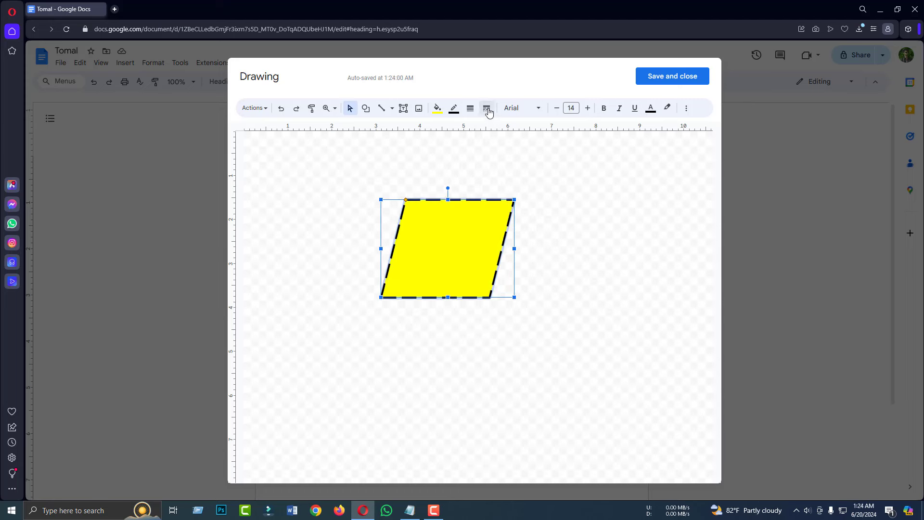
click(281, 109)
click(282, 108)
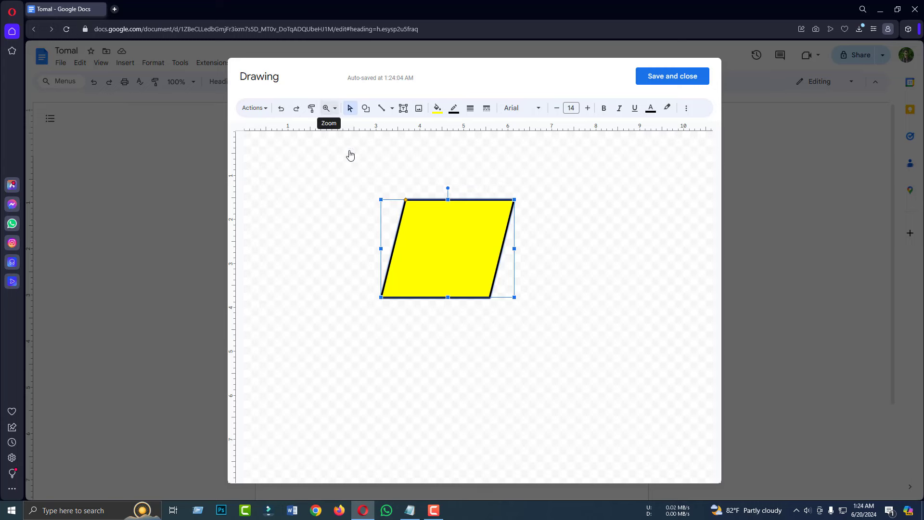
Check the drawing's zoom and line options, and draw a slanted straight line about 2.8 inches long beside the parallelogram.
click(335, 110)
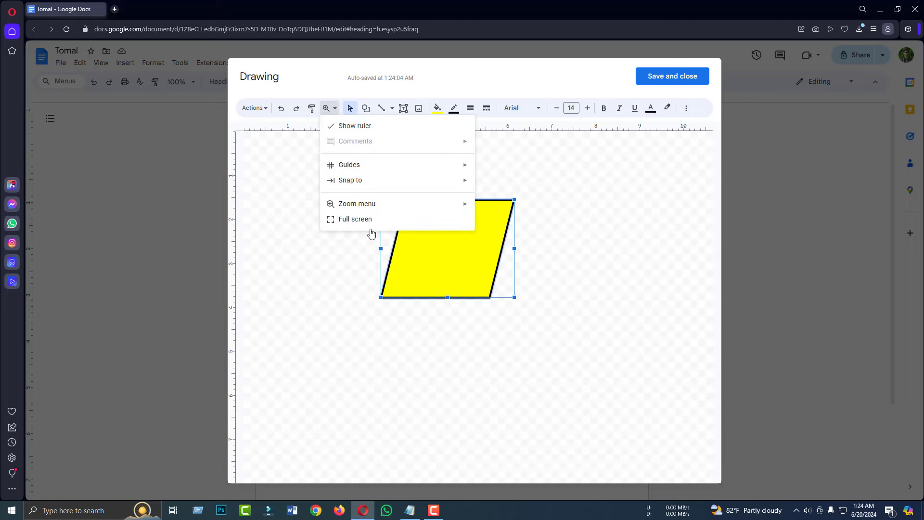
click(334, 109)
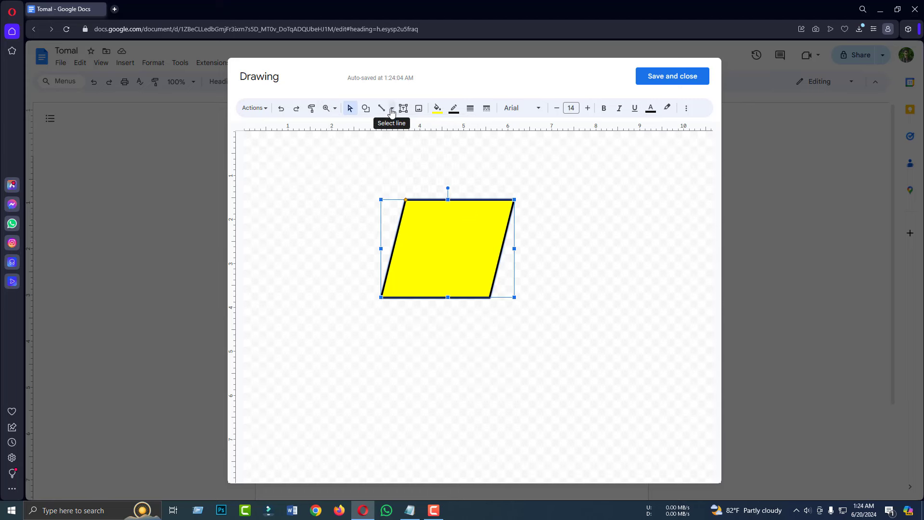
click(391, 109)
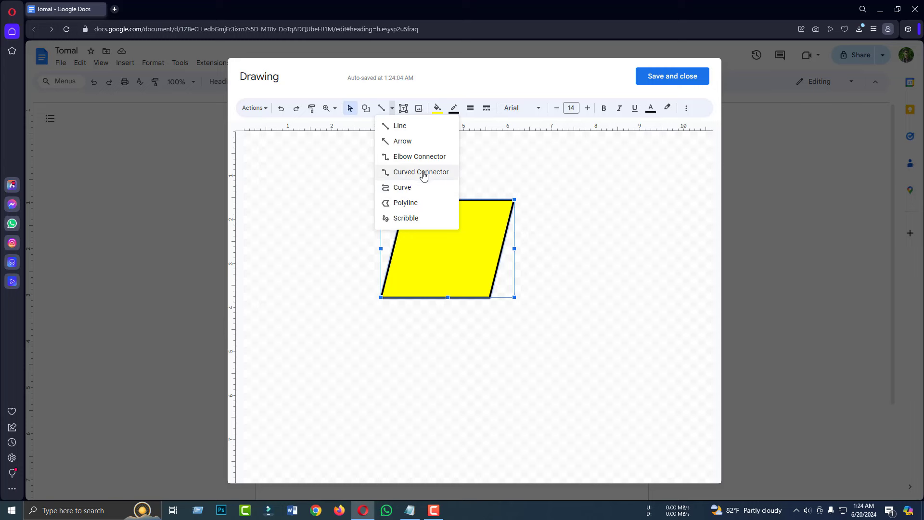
click(391, 109)
click(392, 111)
click(403, 129)
drag(271, 197, 315, 314)
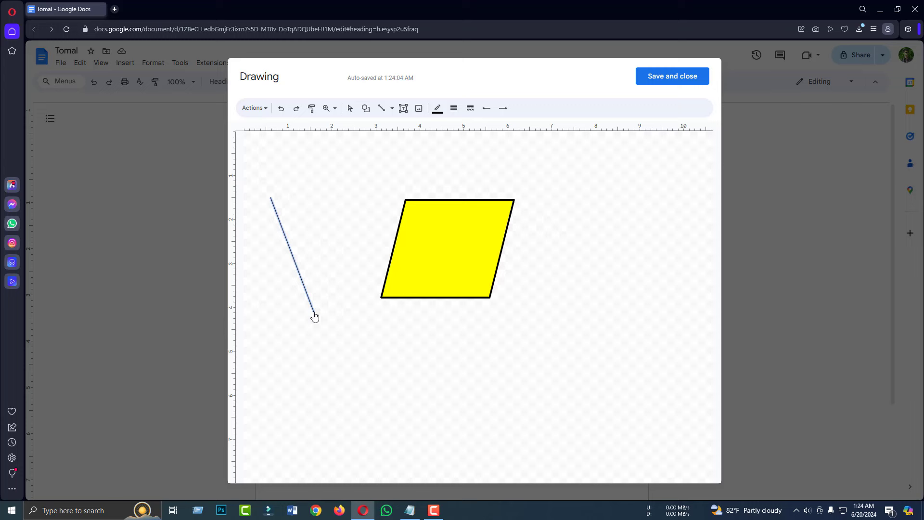
Draw a freeform curve that starts below the parallelogram, dips, and loops around on its right side.
click(392, 109)
click(402, 187)
click(452, 356)
click(517, 321)
click(599, 395)
click(681, 211)
click(703, 309)
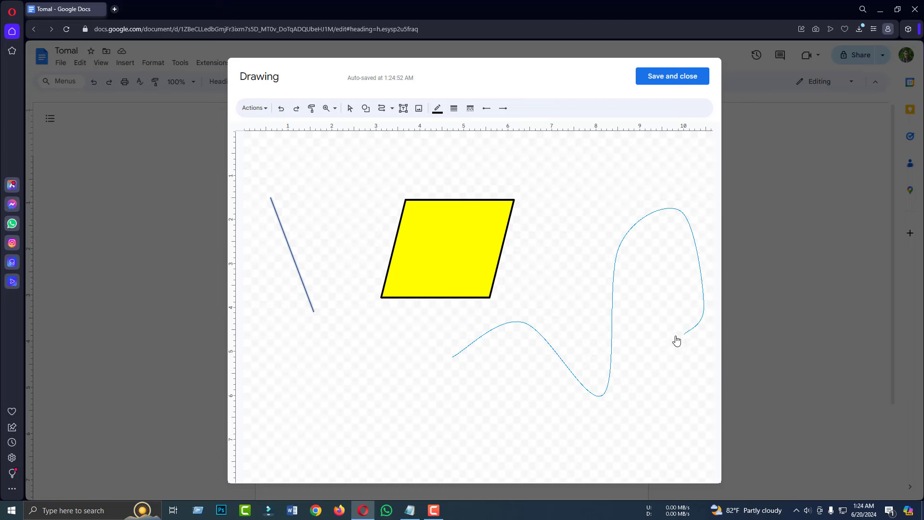
click(644, 336)
double_click(618, 326)
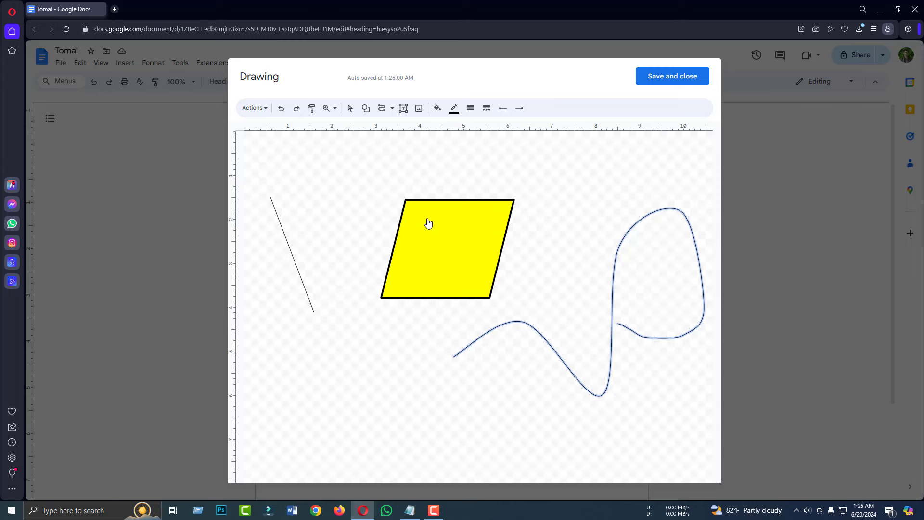
Draw a polyline between the slanted line and the parallelogram, descending, angling outward and hooking back, and start a second one at its end.
click(392, 108)
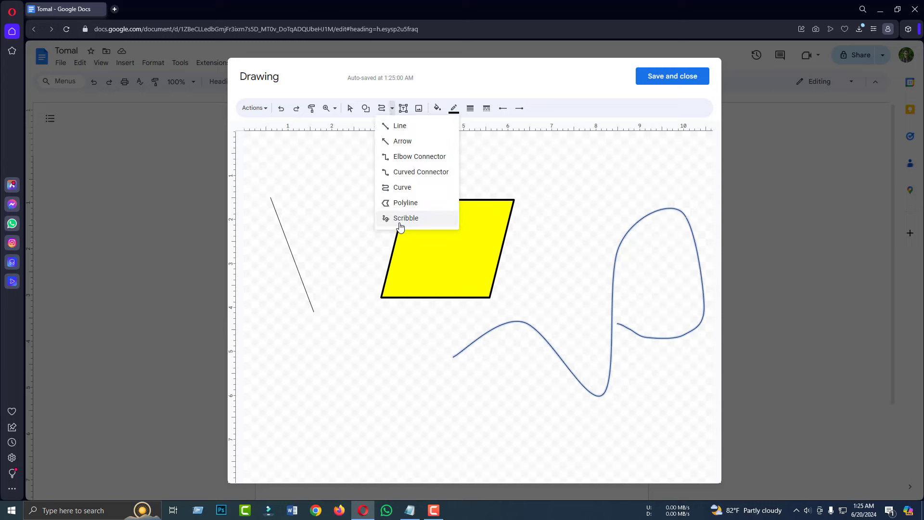
click(415, 206)
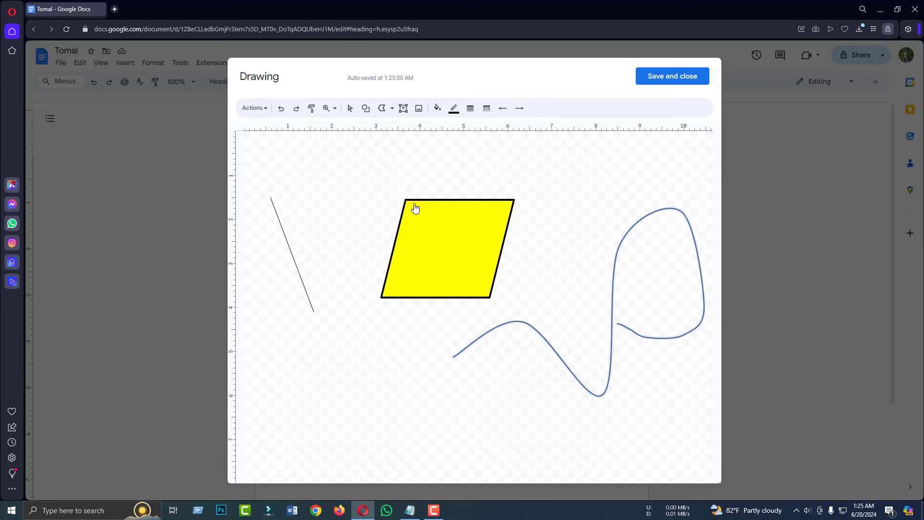
click(349, 271)
click(349, 318)
click(403, 385)
click(337, 375)
double_click(330, 358)
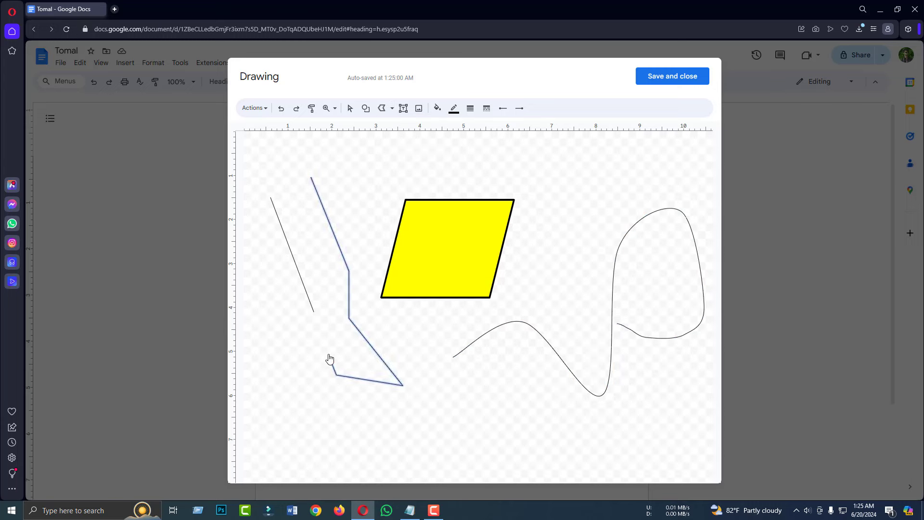
click(329, 354)
Try placing a text box about 3.2 inches wide above the parallelogram, and discard it.
click(405, 110)
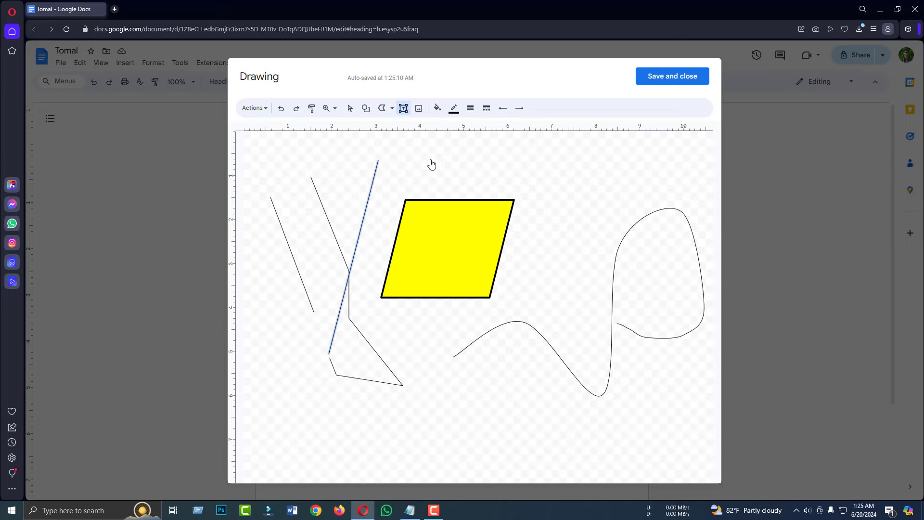
drag(420, 152, 558, 180)
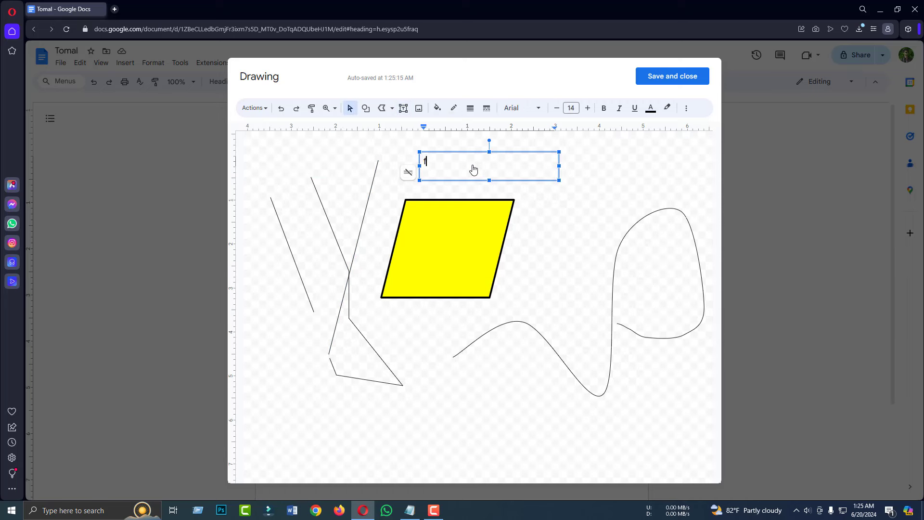
click(423, 135)
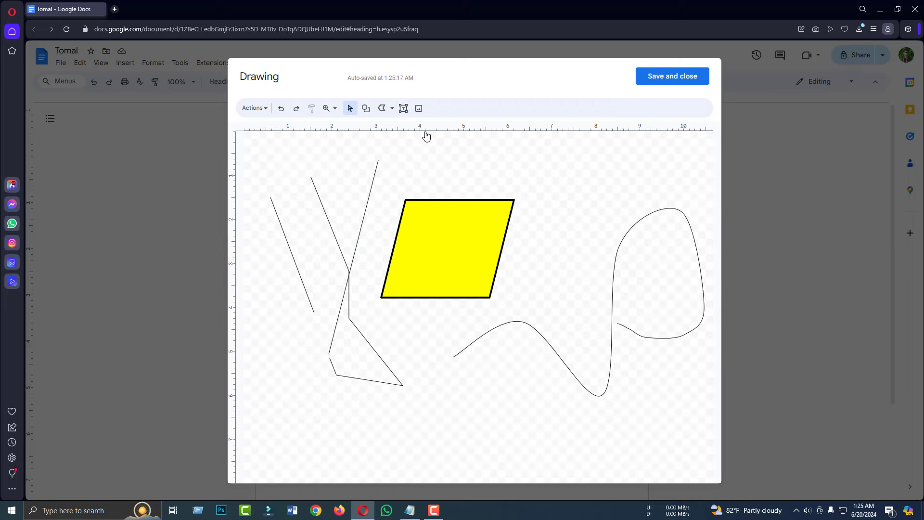
Upload the portrait photo from the Desktop into the drawing, delete it, and check the other image sources.
click(418, 109)
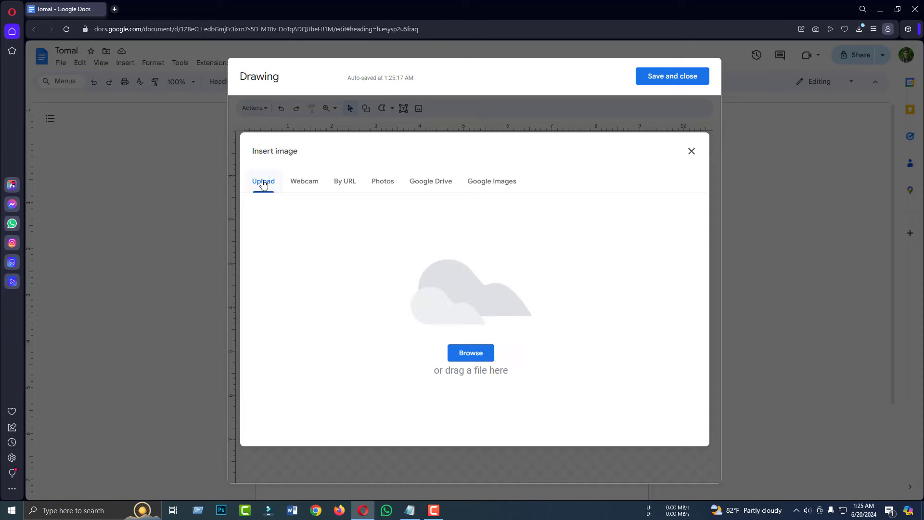
click(471, 354)
click(555, 319)
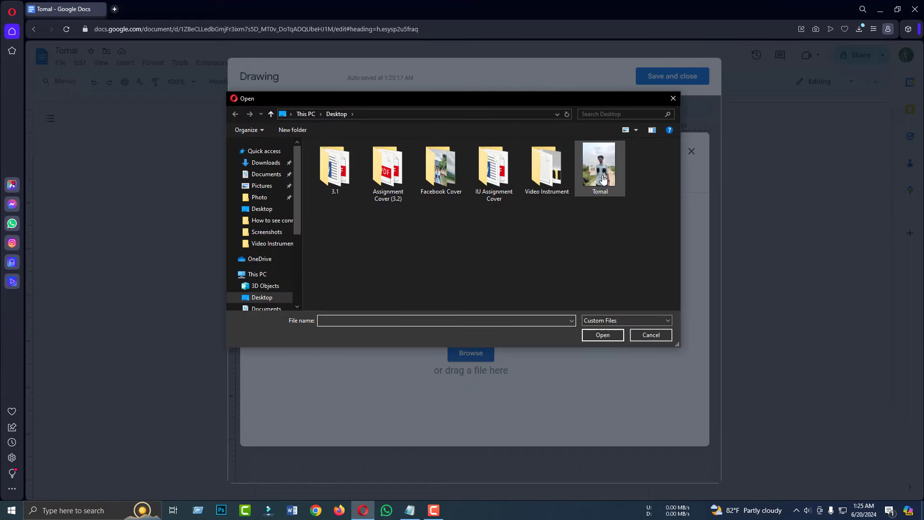
double_click(604, 180)
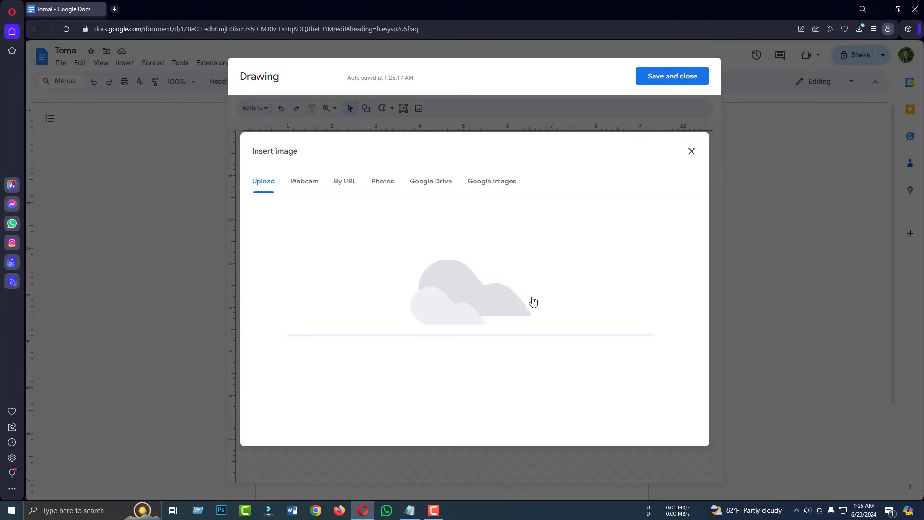
drag(539, 288, 522, 291)
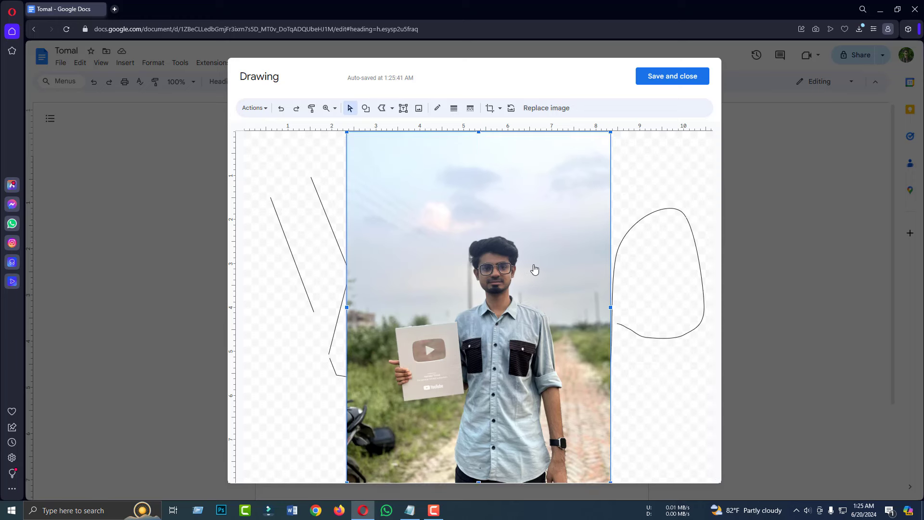
key(Delete)
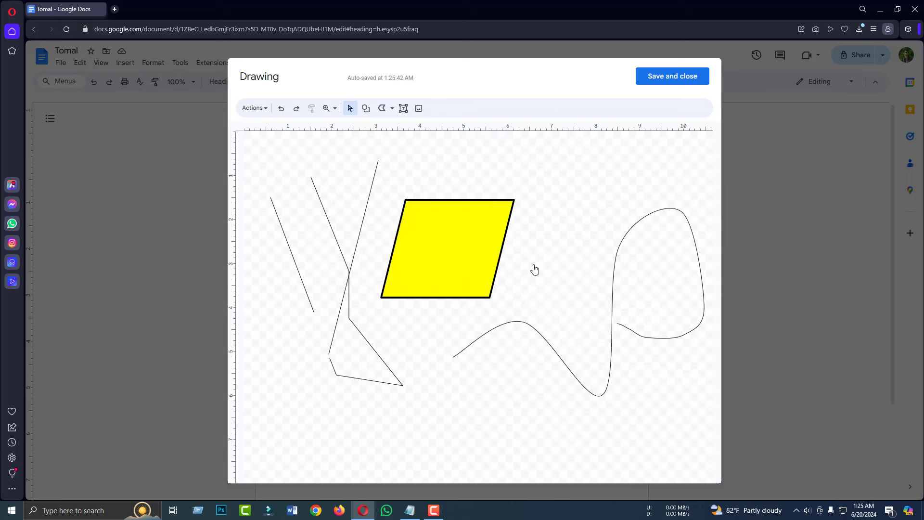
click(418, 108)
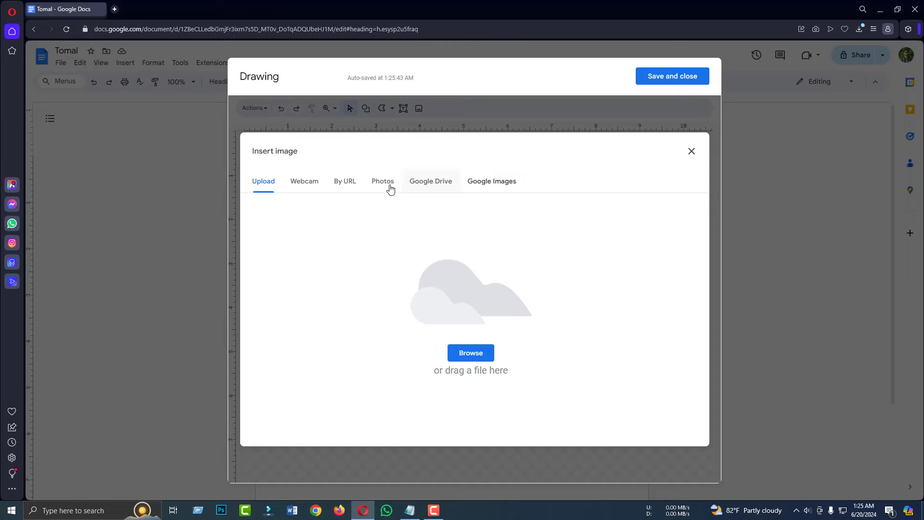
click(692, 151)
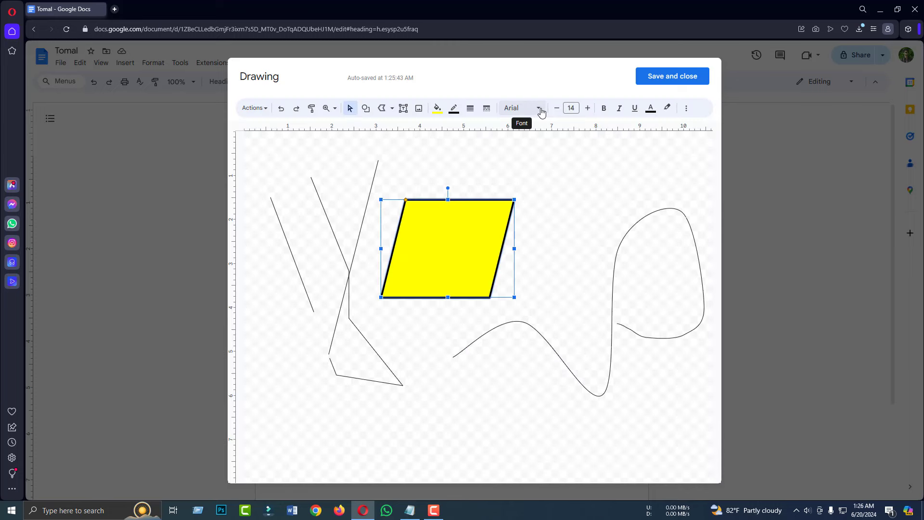
Set the parallelogram's text size to 12, and check its font and paragraph formatting options.
click(539, 109)
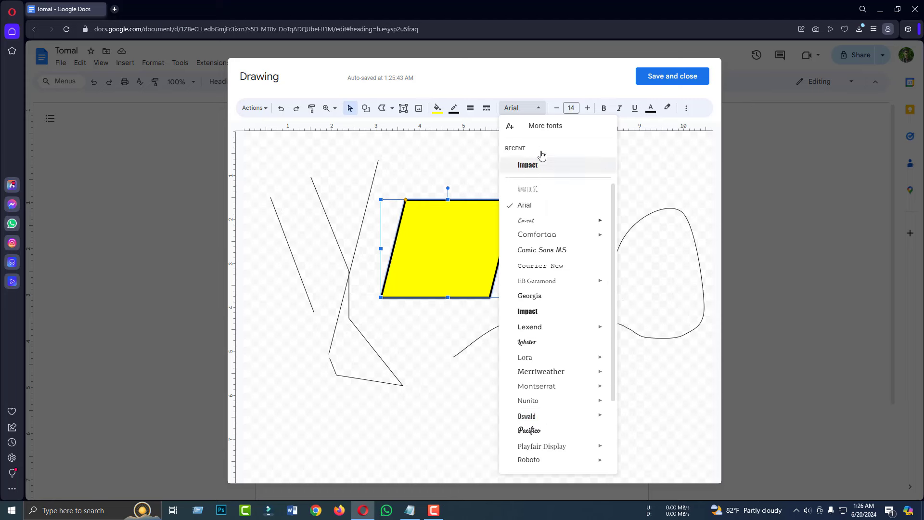
click(540, 110)
click(557, 107)
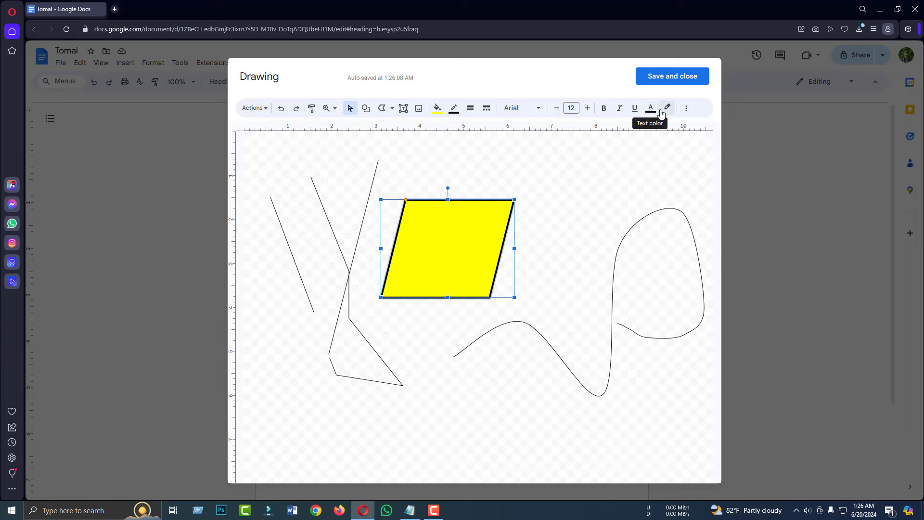
click(686, 108)
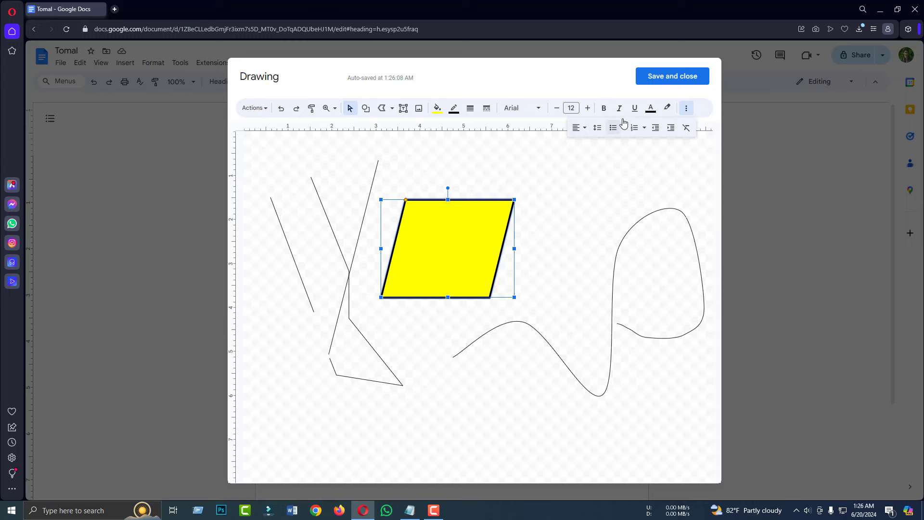
click(687, 108)
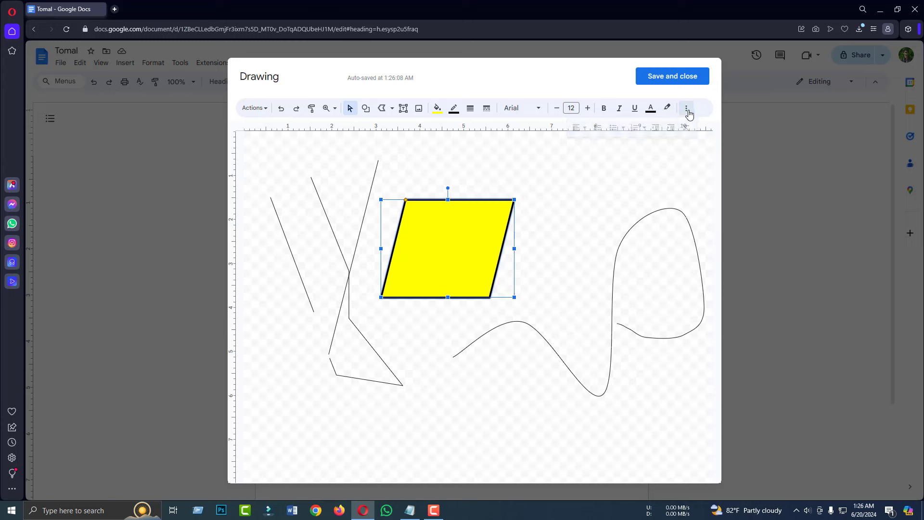
Download the drawing as a PNG image.
click(263, 110)
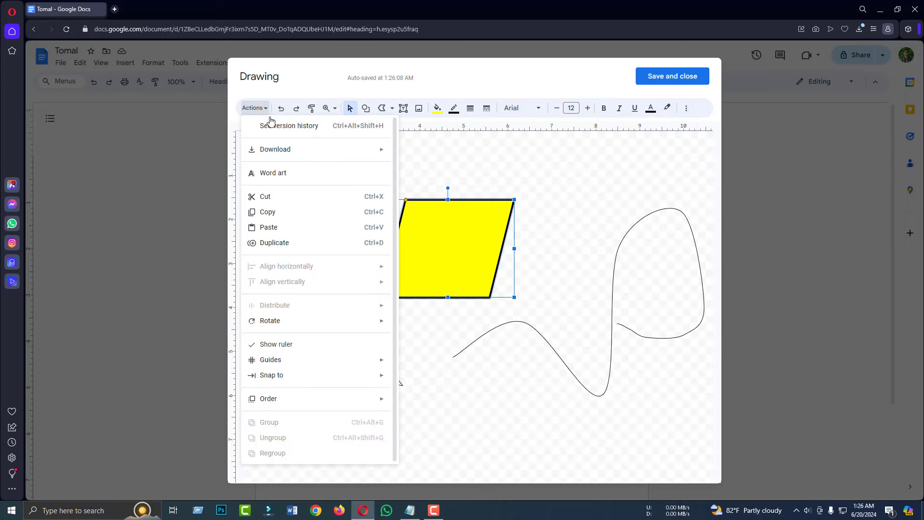
mouse_move(284, 157)
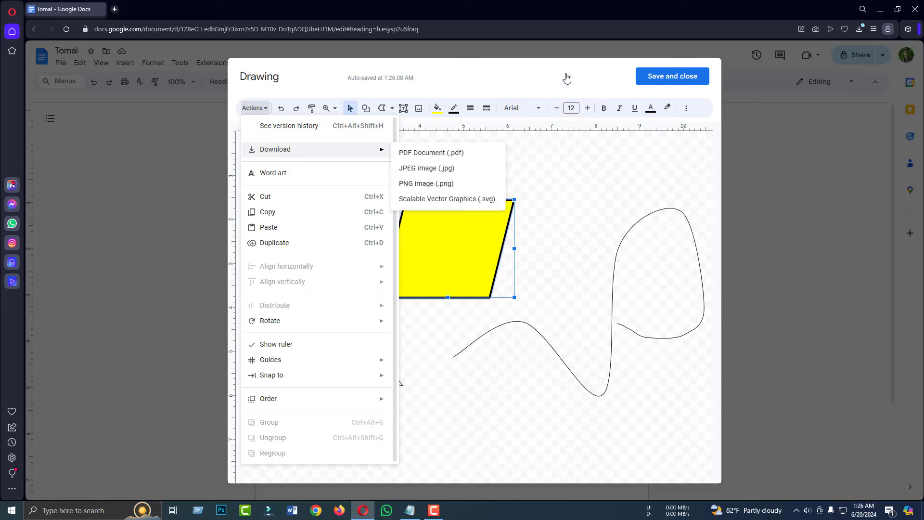
click(582, 307)
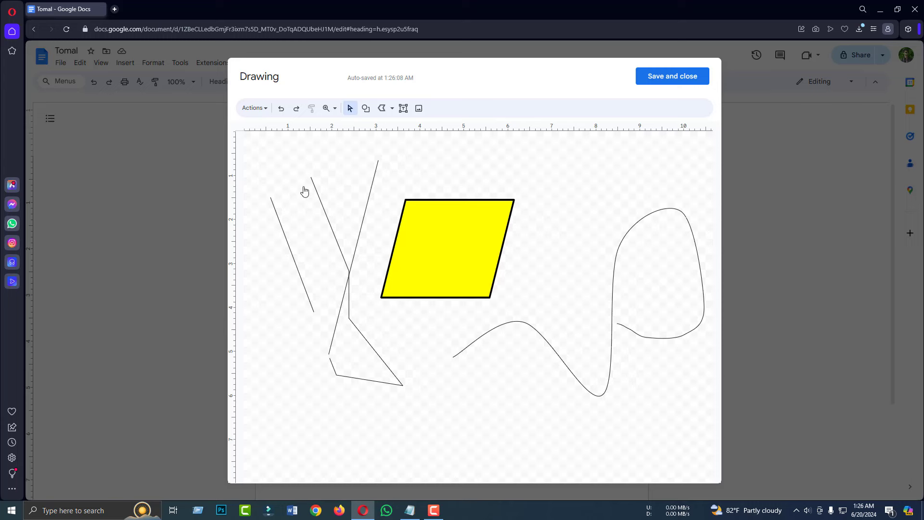
click(262, 109)
mouse_move(335, 152)
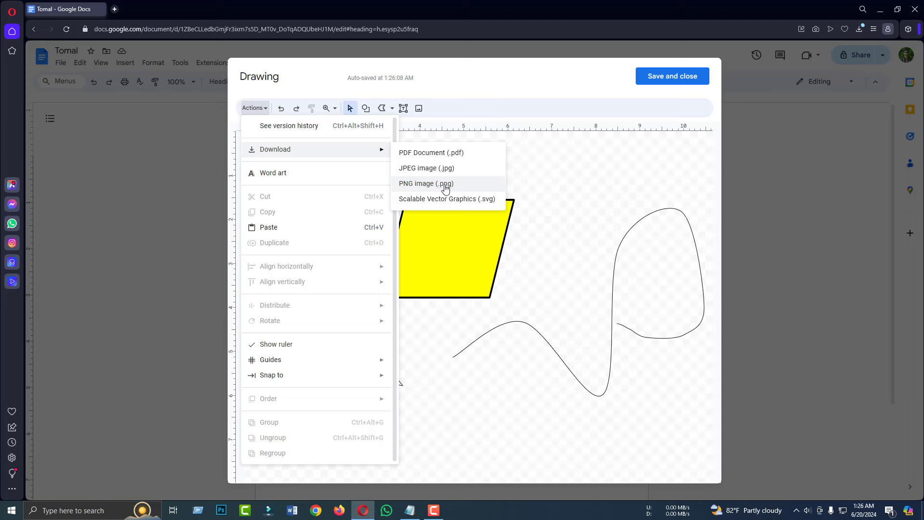
click(432, 188)
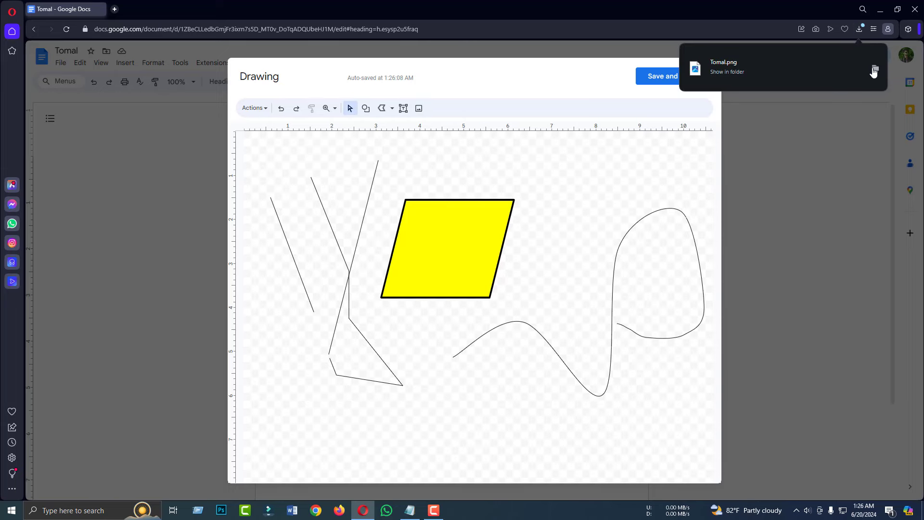
Open the downloaded PNG from the Downloads folder to view the exported drawing, and return to the drawing editor.
click(873, 72)
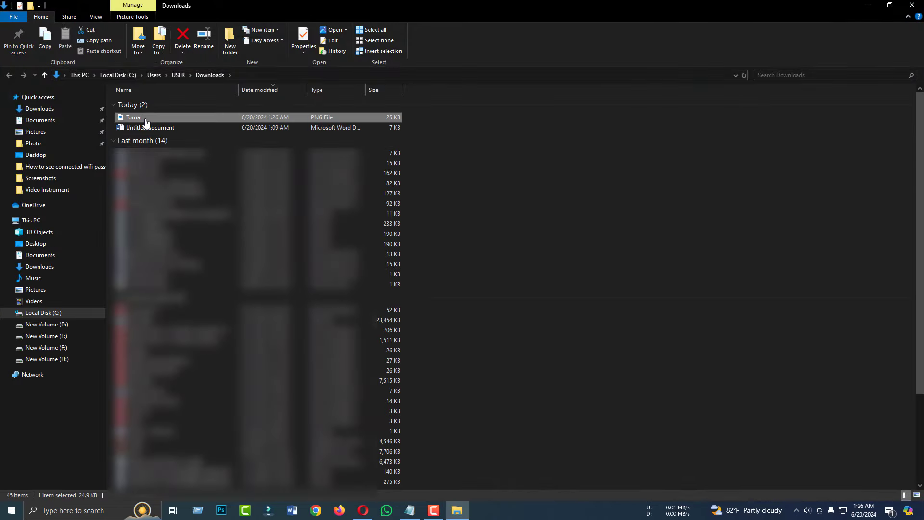
double_click(146, 120)
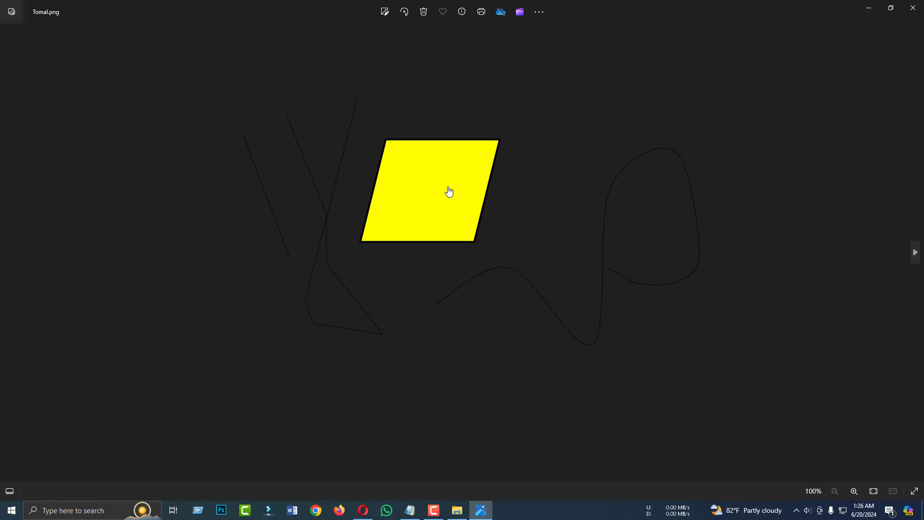
click(921, 8)
Try the Word art tool, dismiss it without entering text, and check the other drawing actions.
click(288, 178)
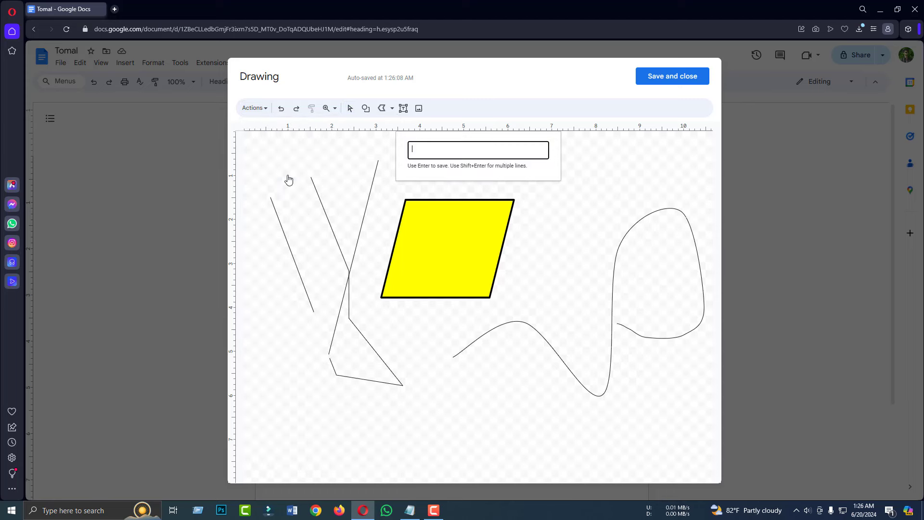
click(552, 233)
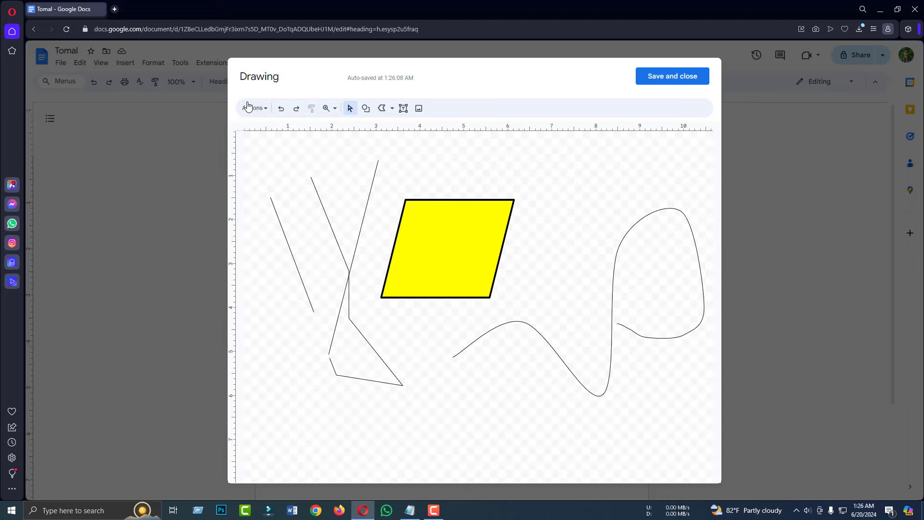
click(253, 108)
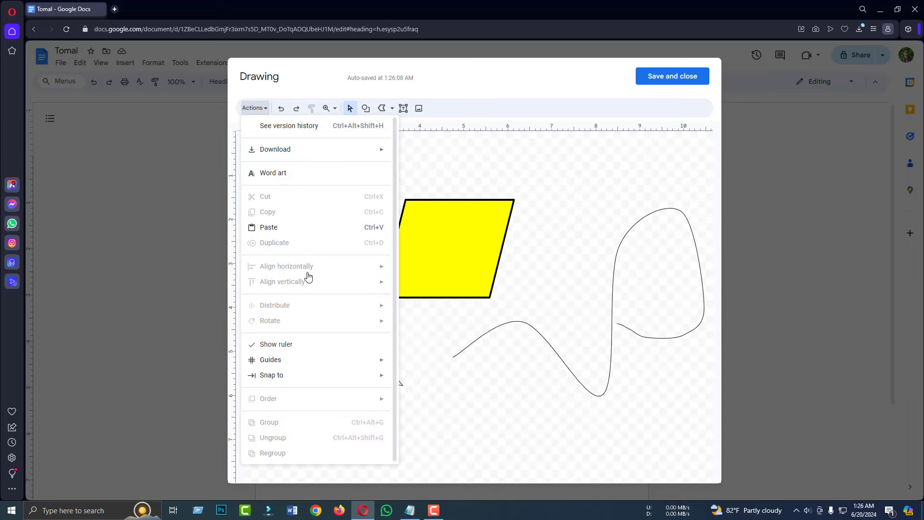
click(443, 317)
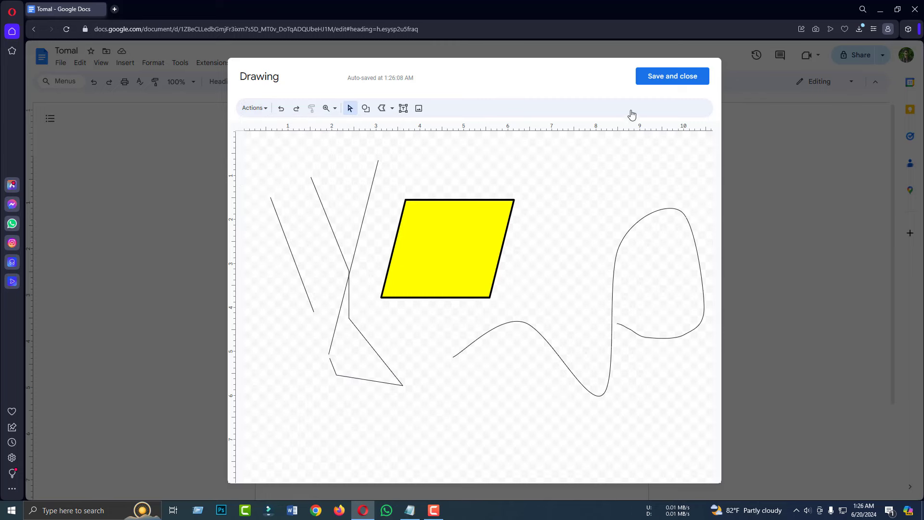
Insert the drawing below the document text, shrink it to about 5.1 inches wide, and undo both changes.
click(681, 81)
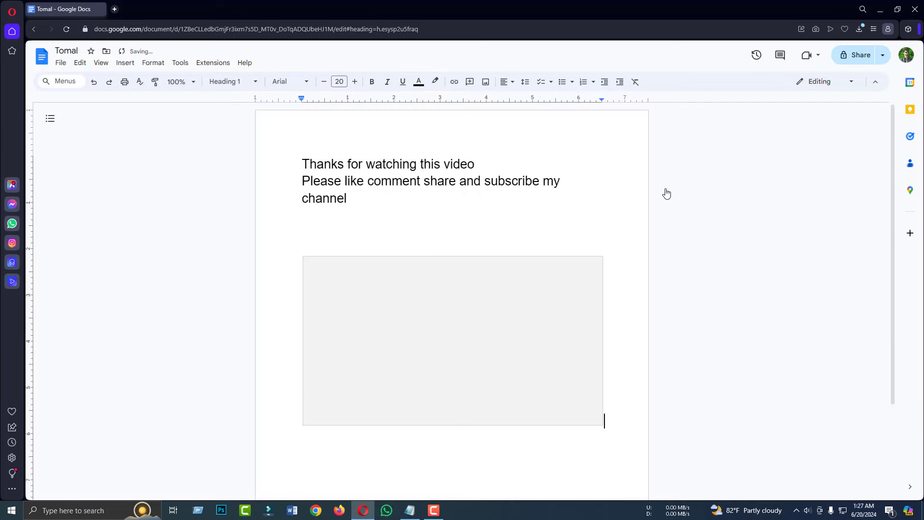
click(460, 353)
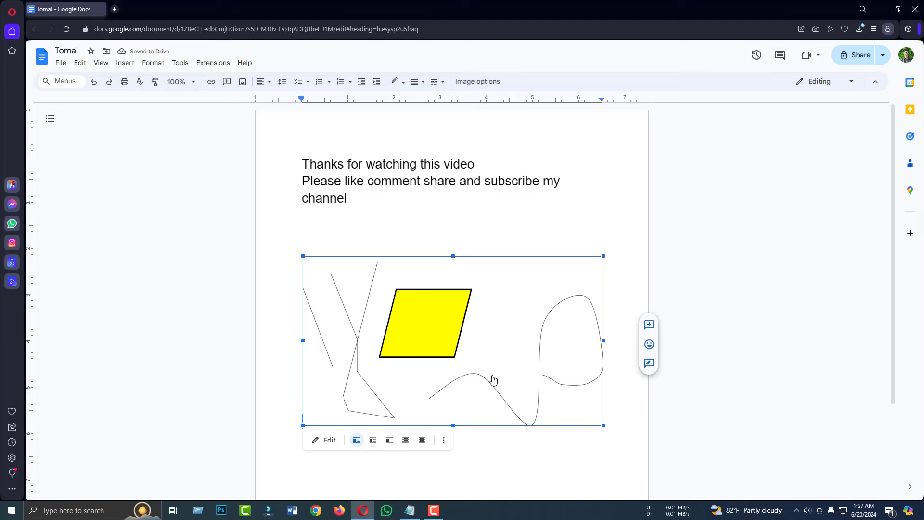
click(330, 440)
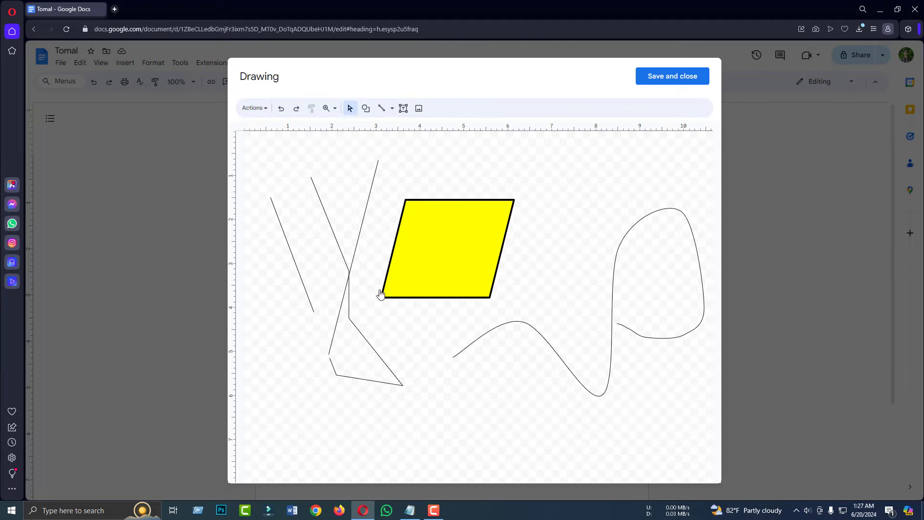
click(669, 79)
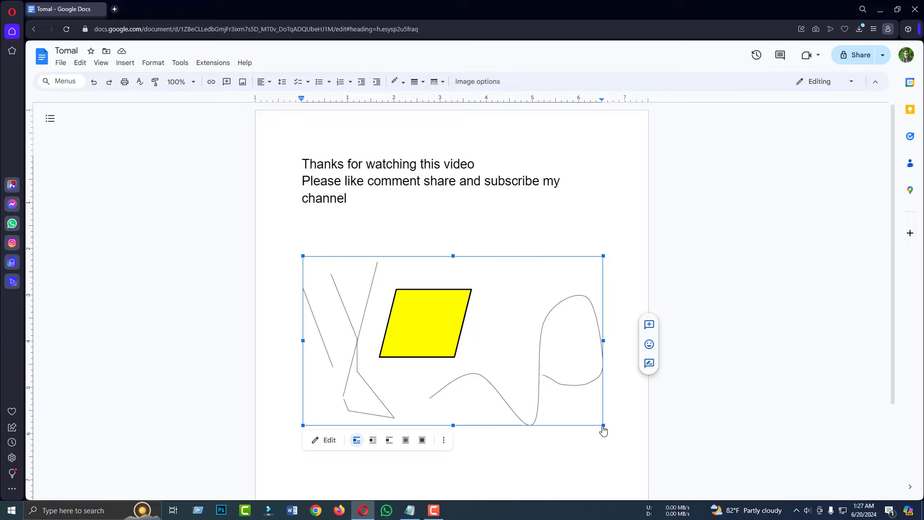
drag(604, 426, 538, 387)
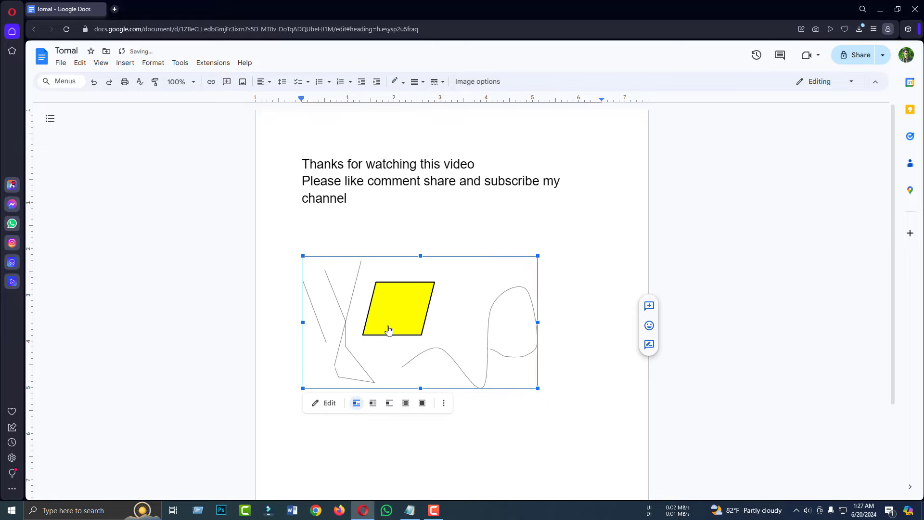
click(94, 82)
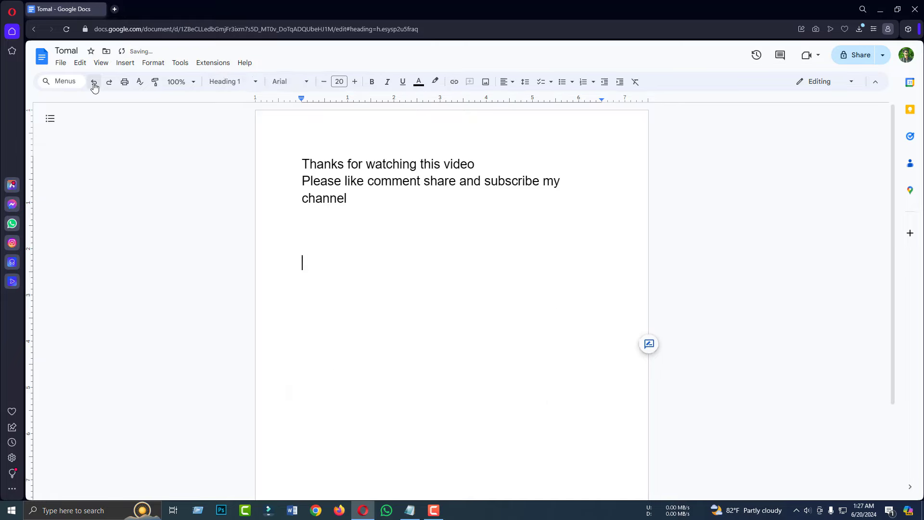
Insert a bar chart after the document text.
click(125, 62)
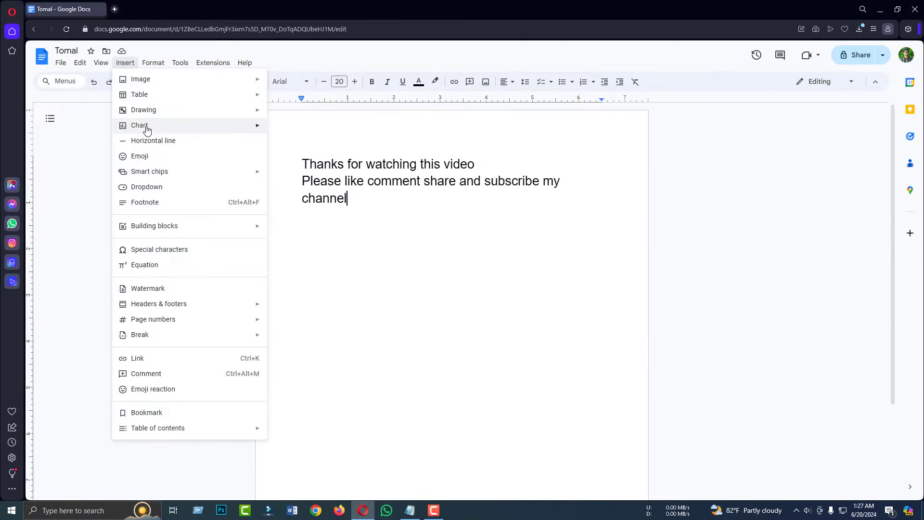
mouse_move(149, 128)
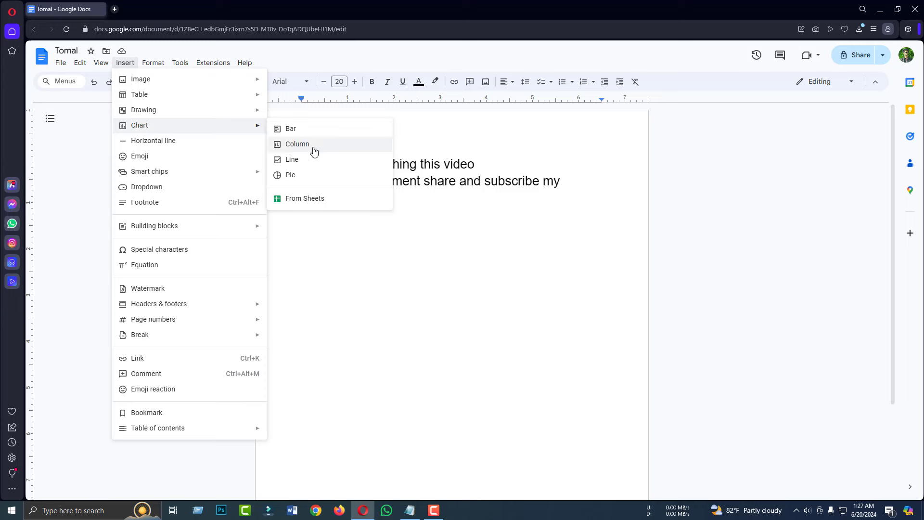
click(293, 130)
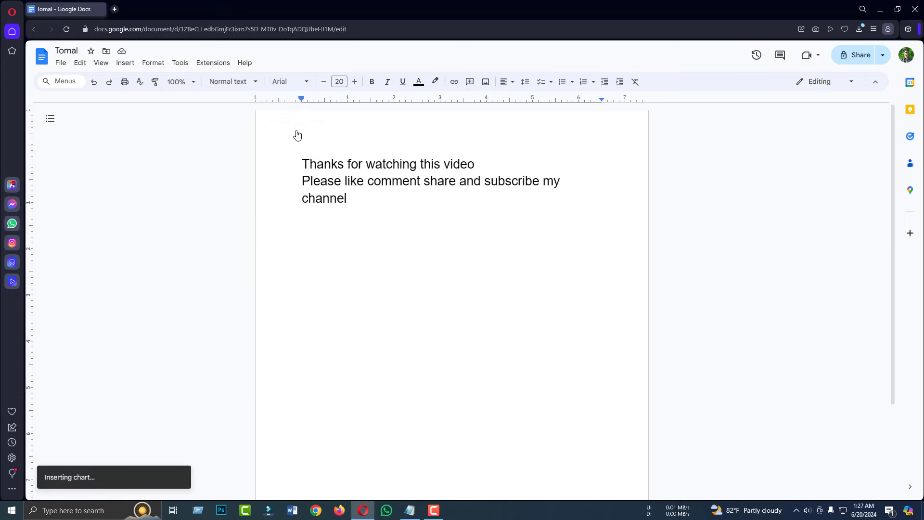